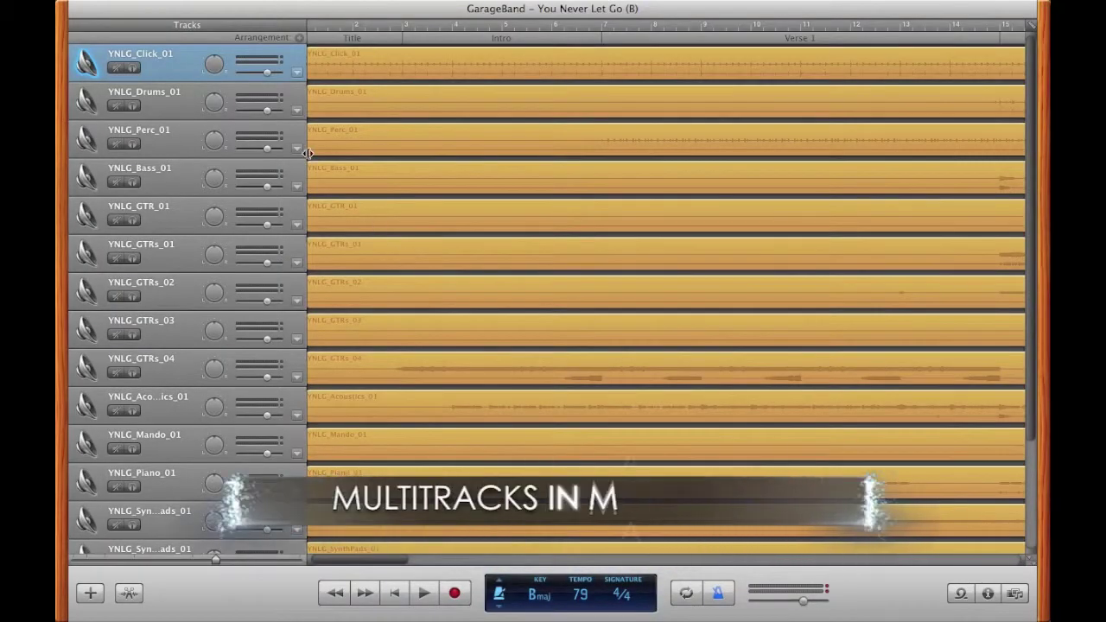
Step: Select the YNLG_Click_01 track and its region, then start song playback
{"action": "left_click", "coordinate": [157, 86]}
{"action": "left_click", "coordinate": [155, 77]}
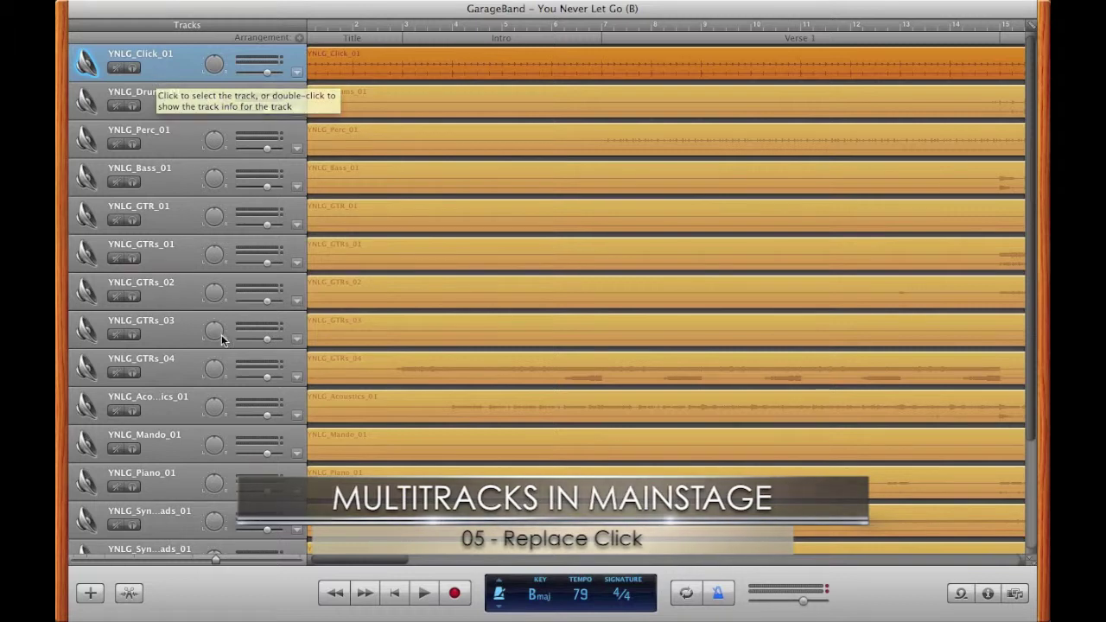
{"action": "left_click", "coordinate": [424, 594]}
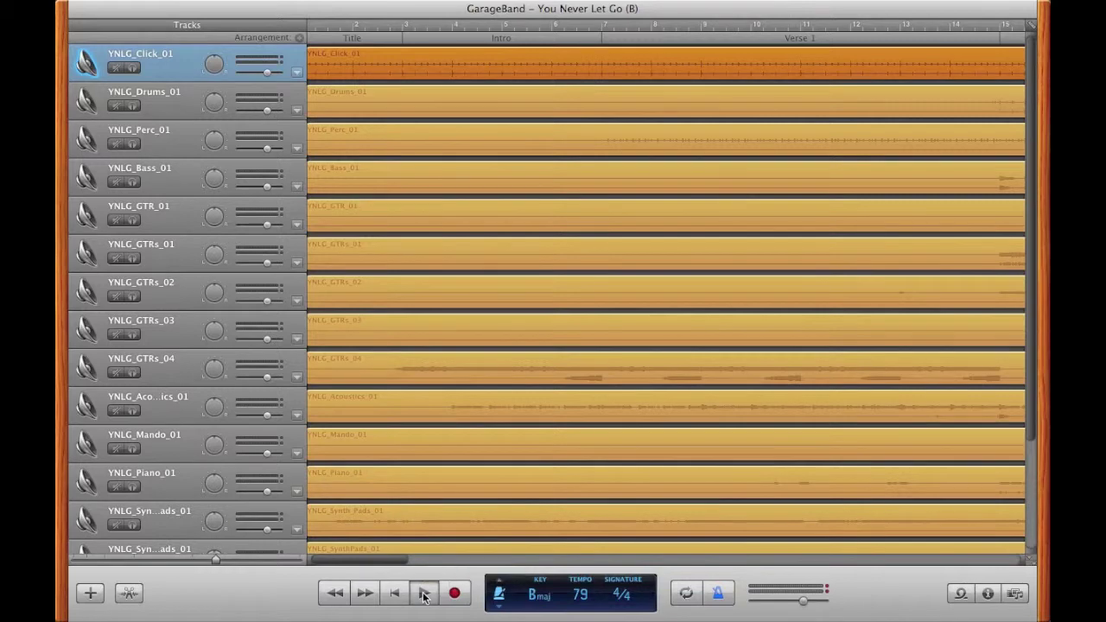
{"action": "left_click", "coordinate": [135, 65]}
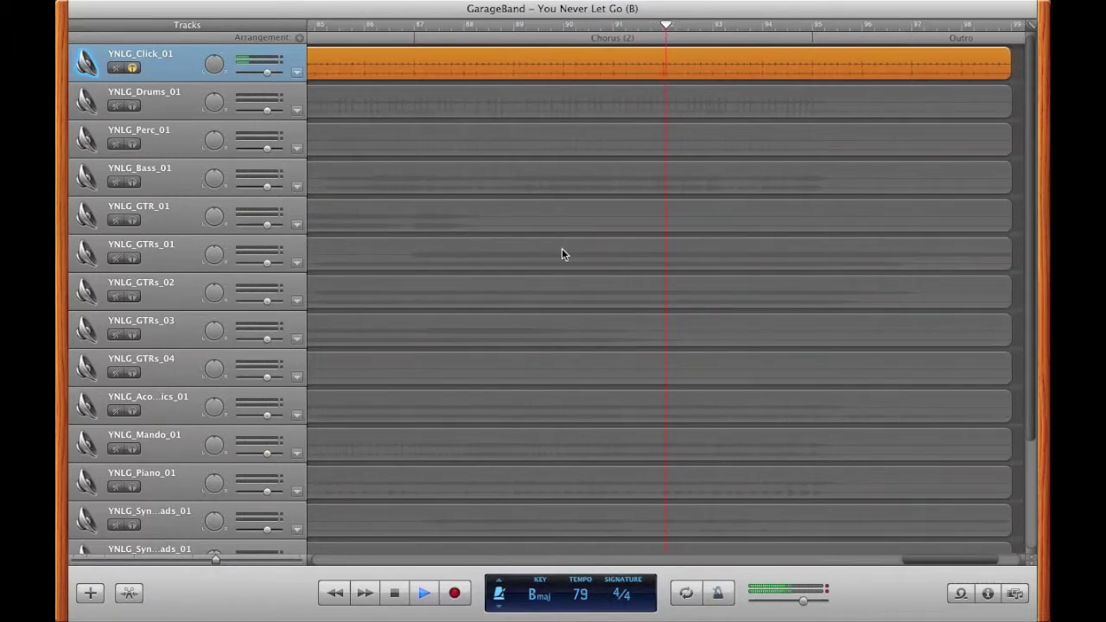
{"action": "left_click", "coordinate": [394, 593]}
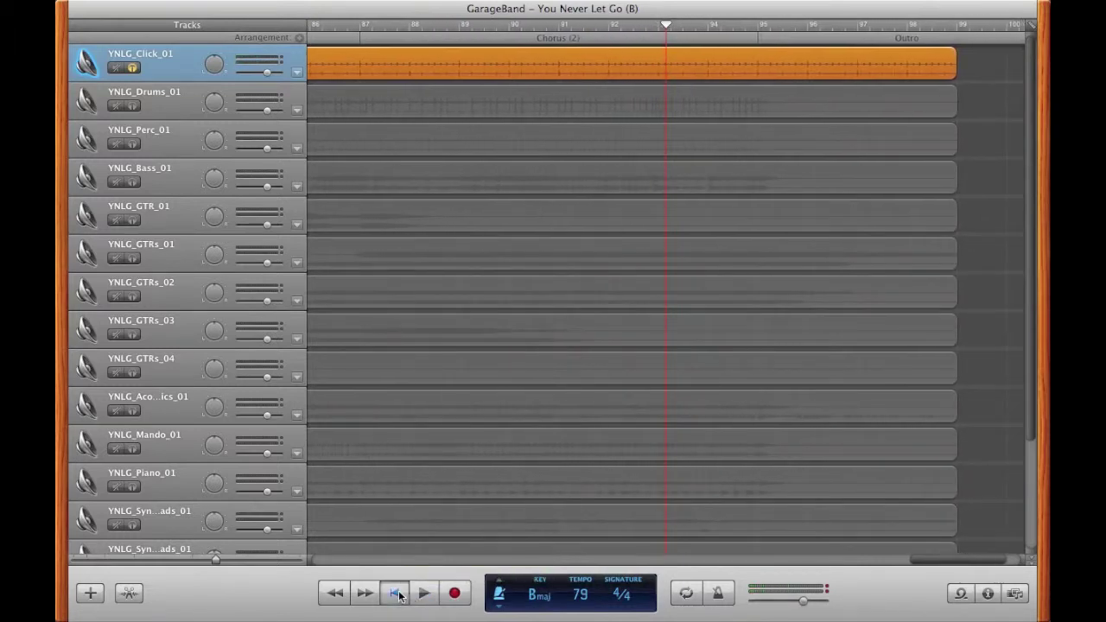
{"action": "left_click", "coordinate": [396, 592]}
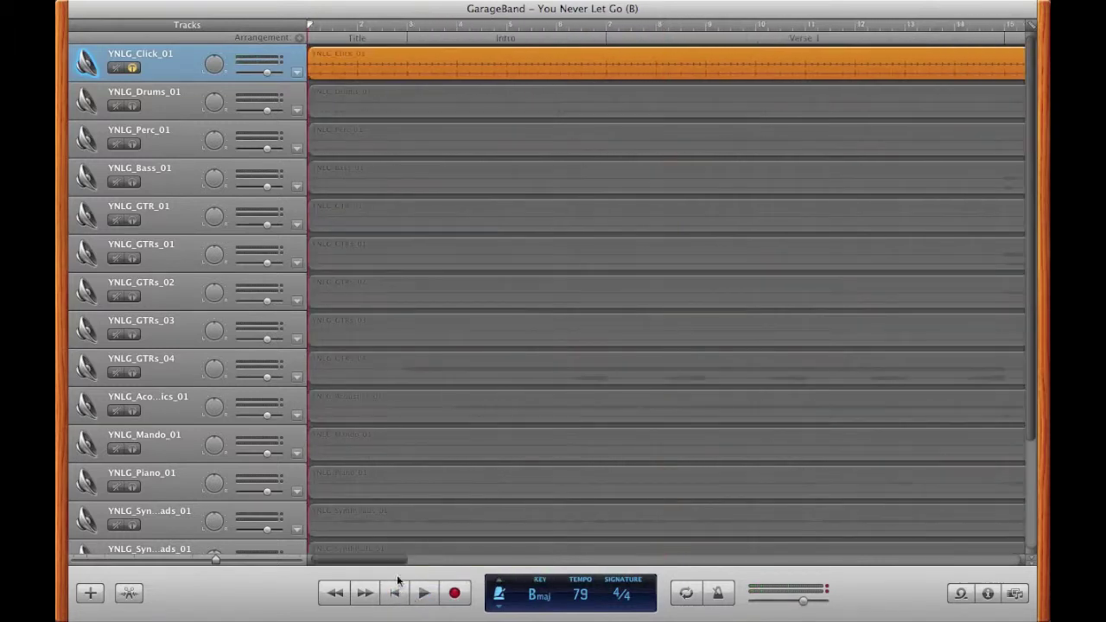
{"action": "left_click", "coordinate": [131, 67]}
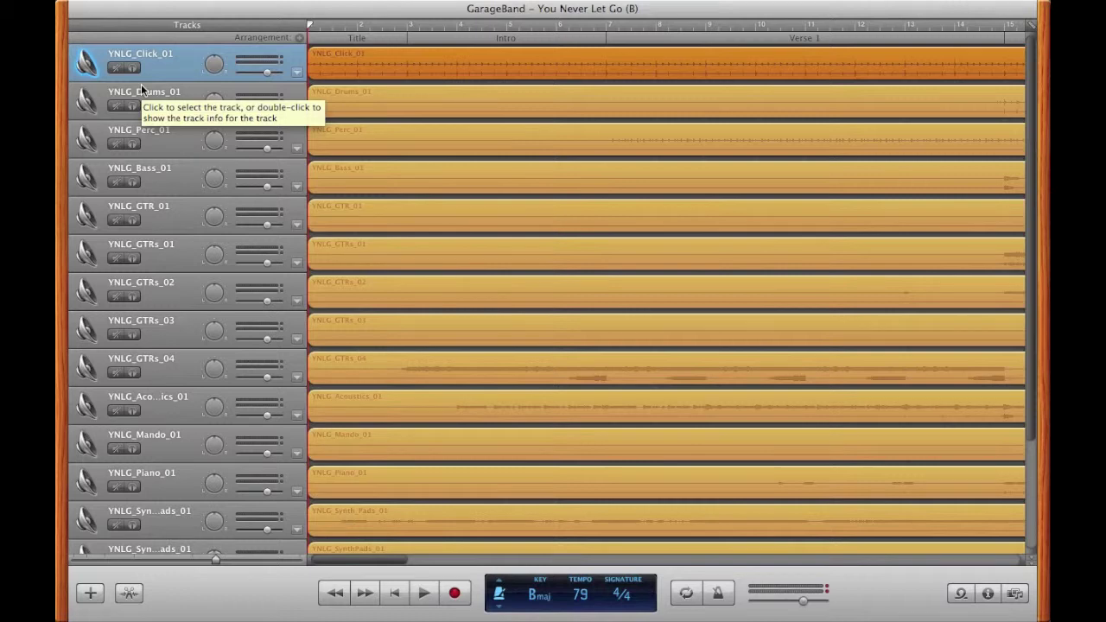
{"action": "left_click", "coordinate": [1016, 593]}
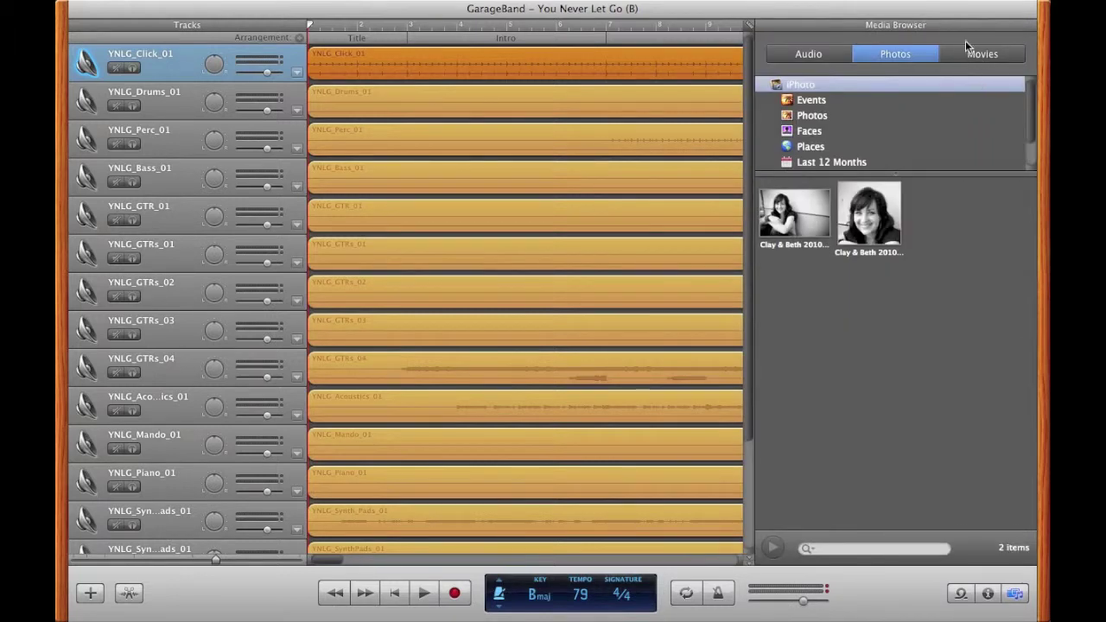
{"action": "left_click", "coordinate": [966, 50]}
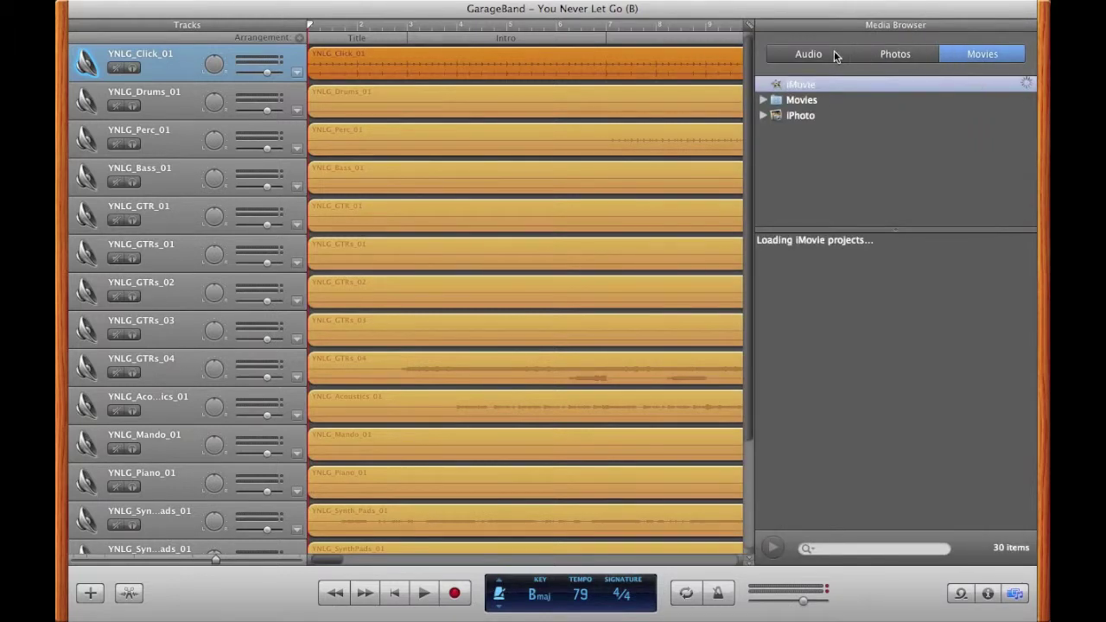
{"action": "left_click", "coordinate": [832, 50]}
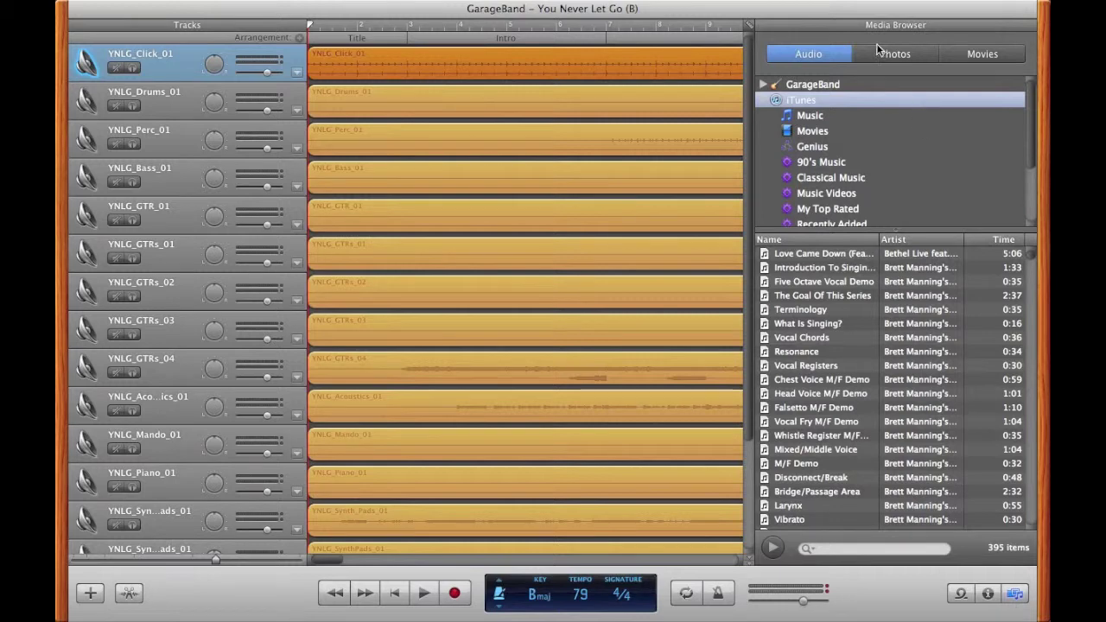
{"action": "left_click", "coordinate": [1015, 593]}
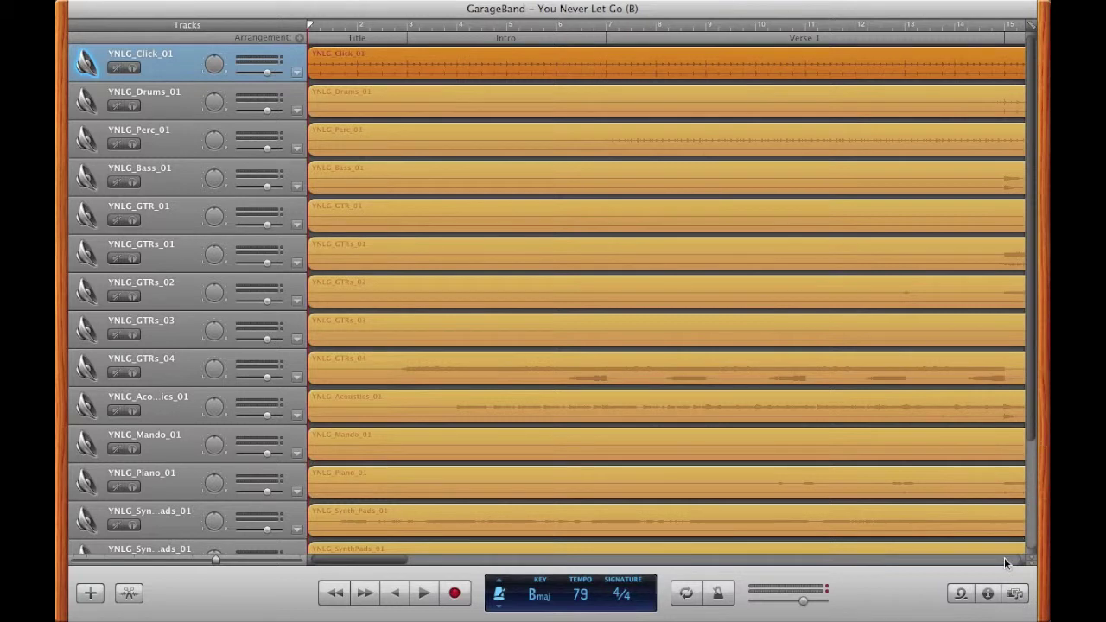
{"action": "left_click", "coordinate": [1015, 593]}
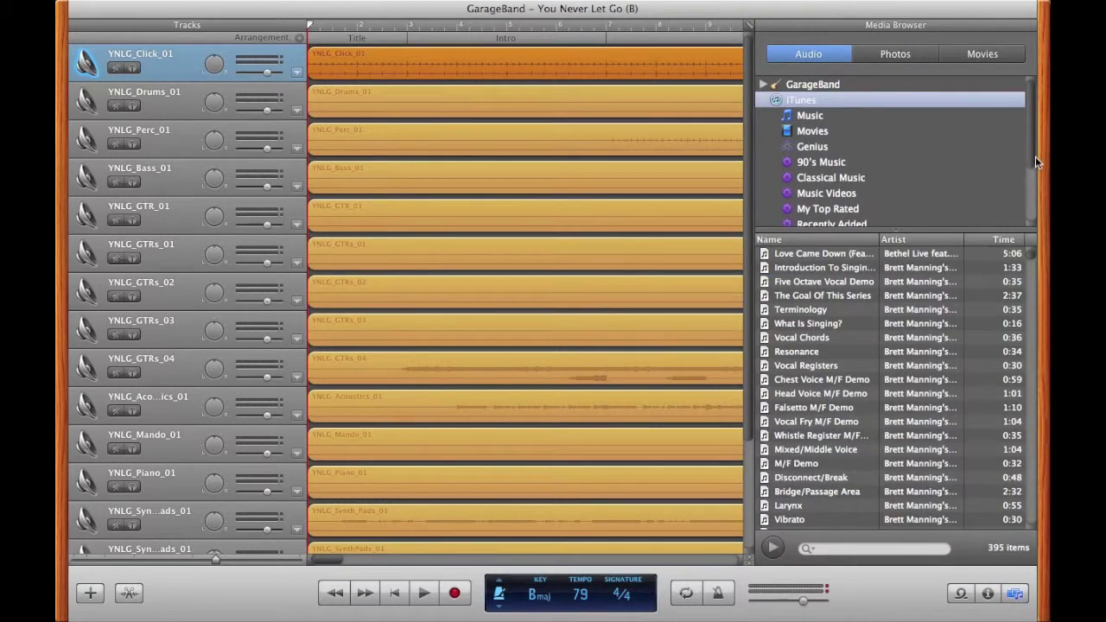
{"action": "left_click_drag", "start_coordinate": [1035, 156], "coordinate": [1034, 110]}
{"action": "left_click", "coordinate": [1016, 596]}
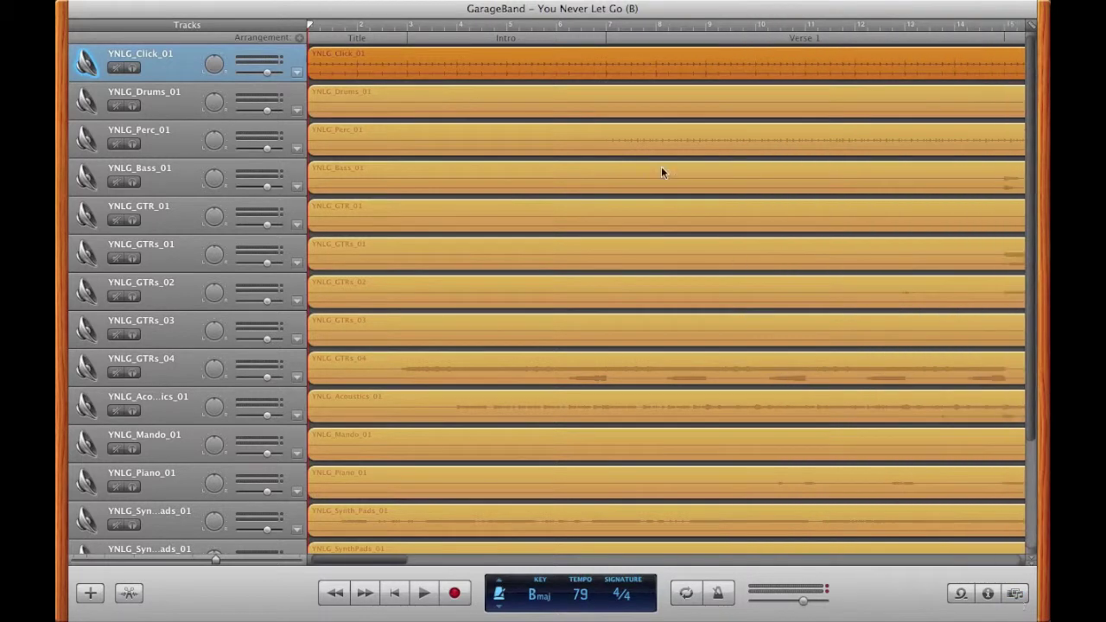
{"action": "key", "text": "ctrl+Left"}
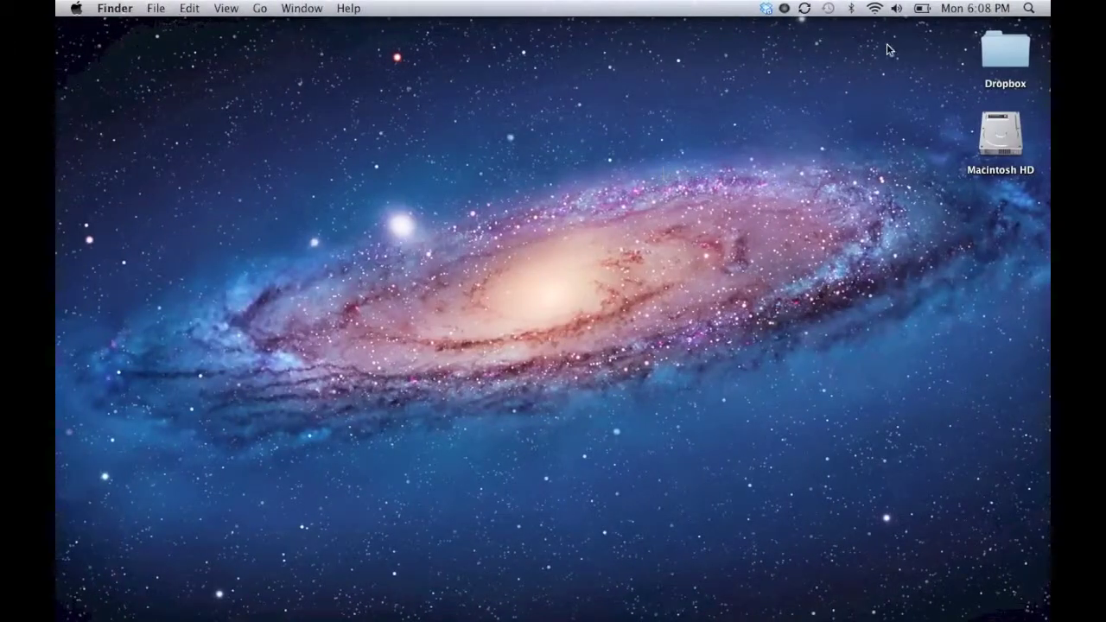
Step: Browse in Finder from Dropbox into Multitrack Resources > Click Track Library
{"action": "double_click", "coordinate": [1006, 52]}
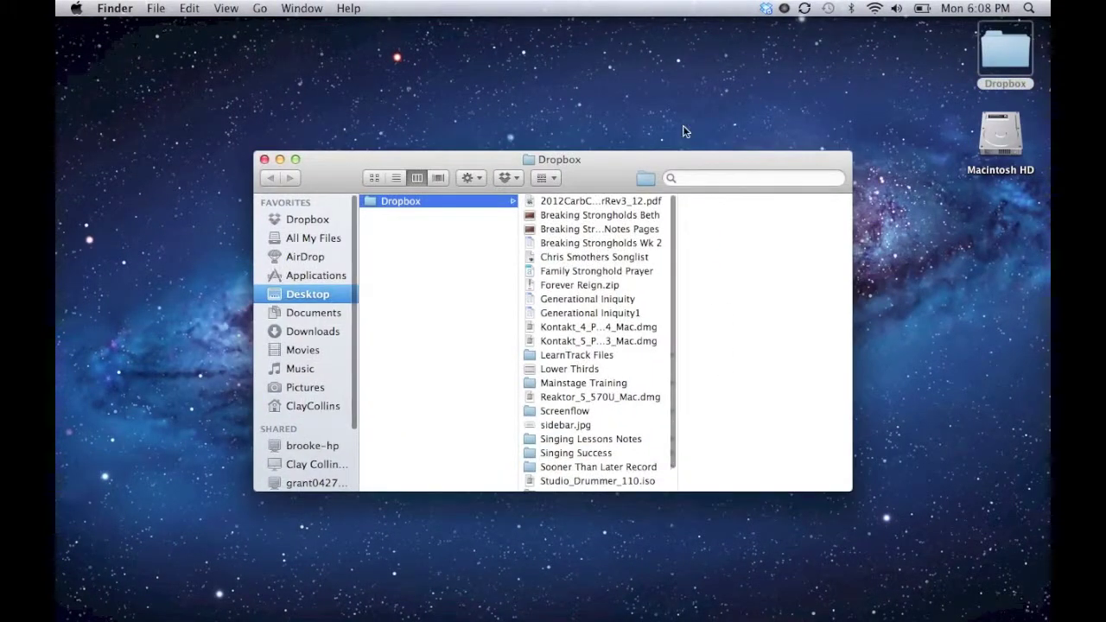
{"action": "left_click", "coordinate": [292, 221]}
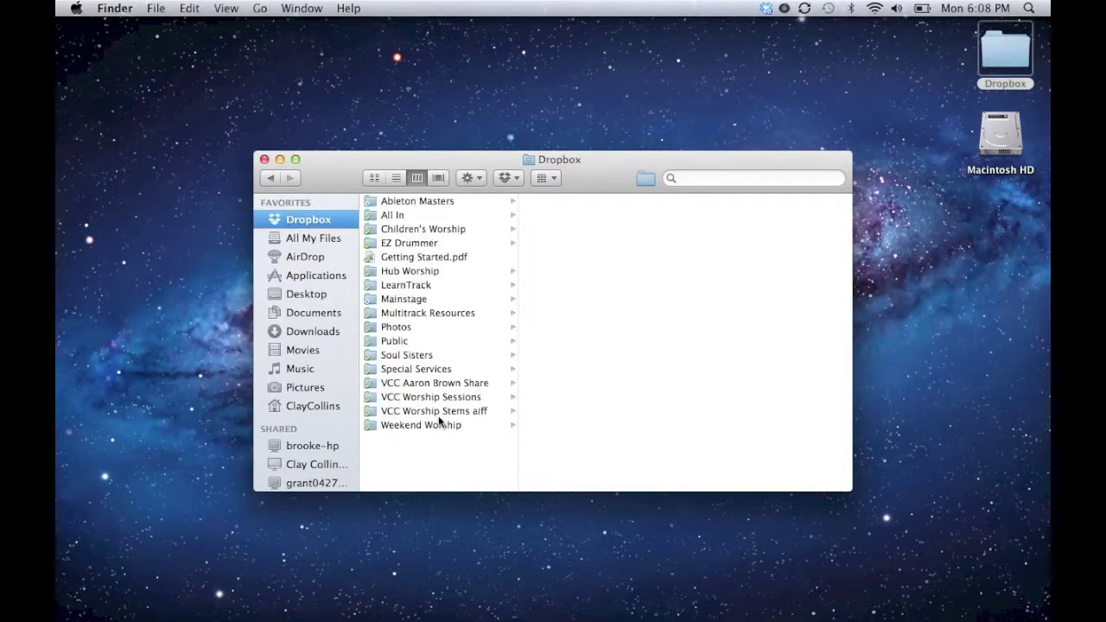
{"action": "left_click", "coordinate": [419, 313]}
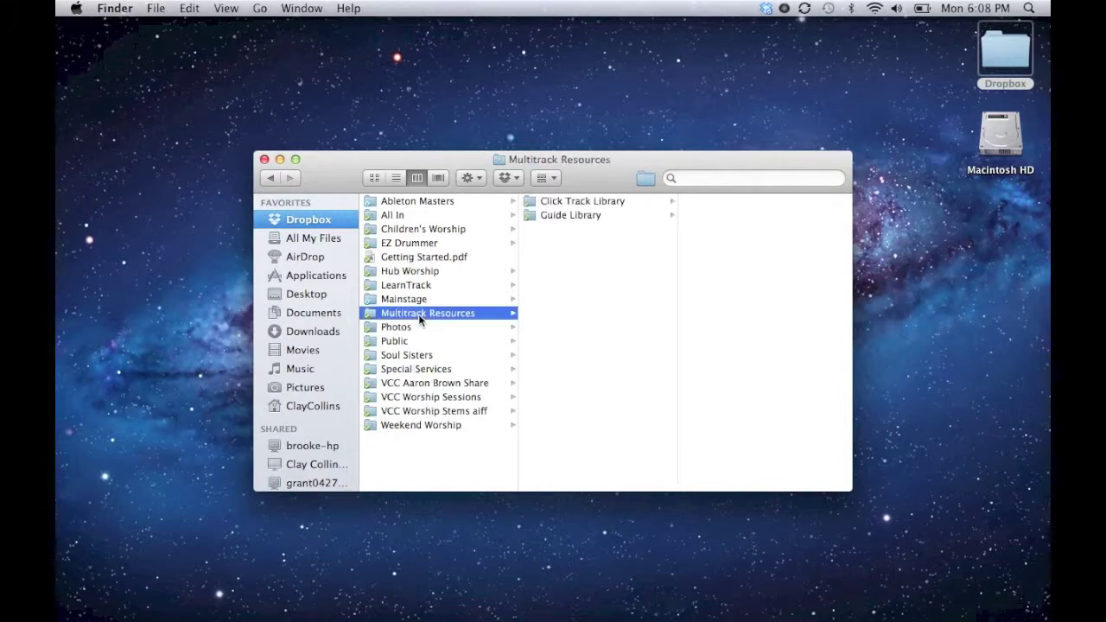
{"action": "left_click", "coordinate": [554, 202]}
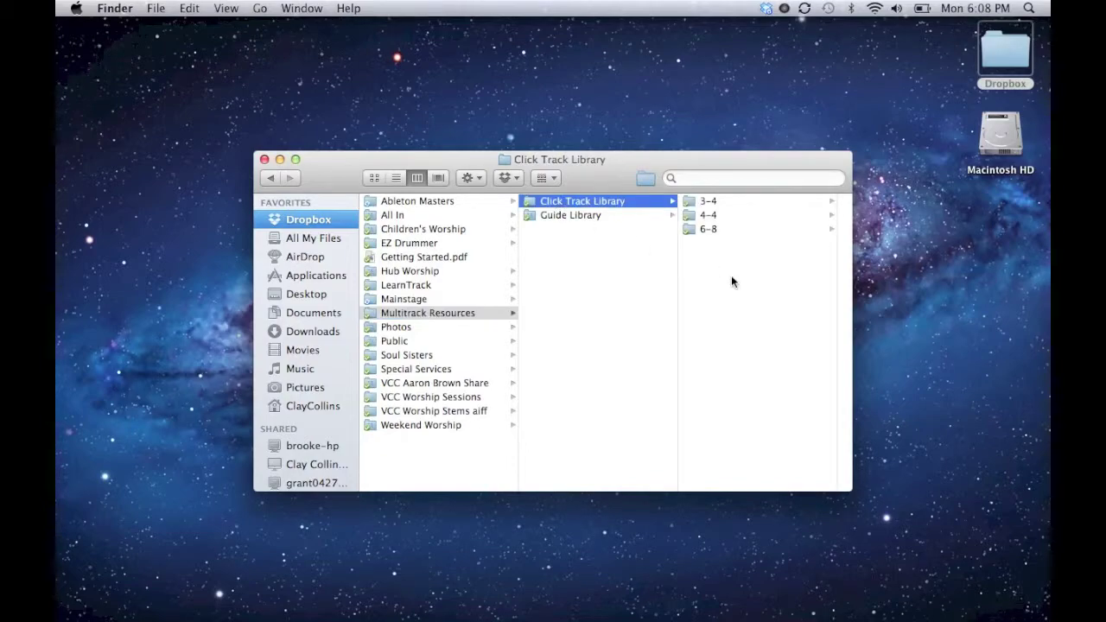
{"action": "key", "text": "ctrl+Right"}
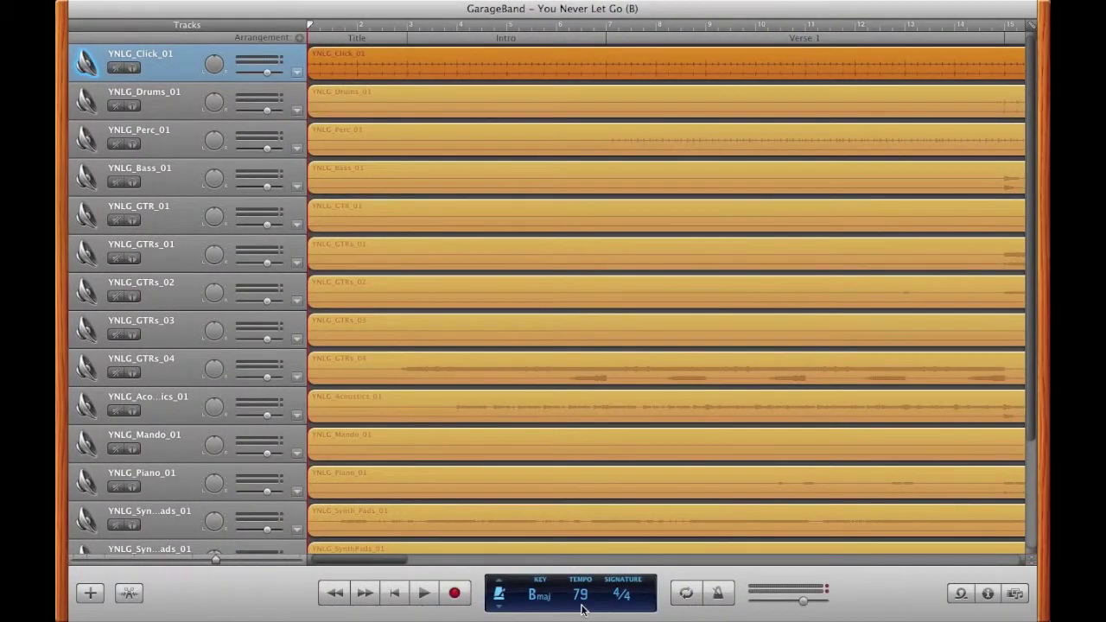
{"action": "key", "text": "ctrl+Left"}
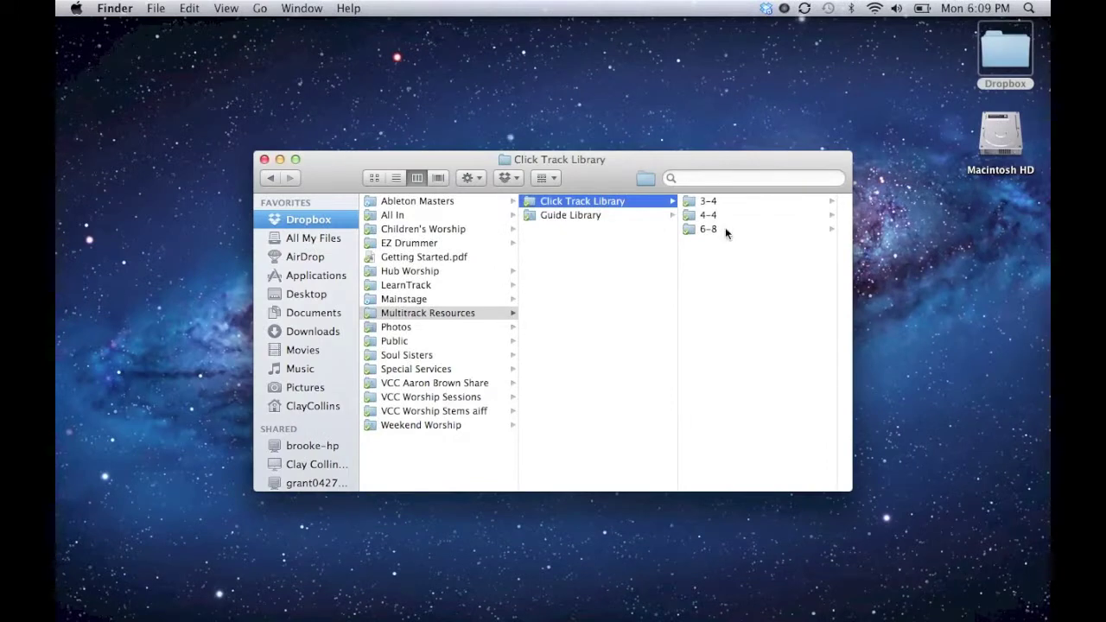
Step: Open the 4-4 folder and look through its click files numbered 60 to 160
{"action": "left_click", "coordinate": [718, 217]}
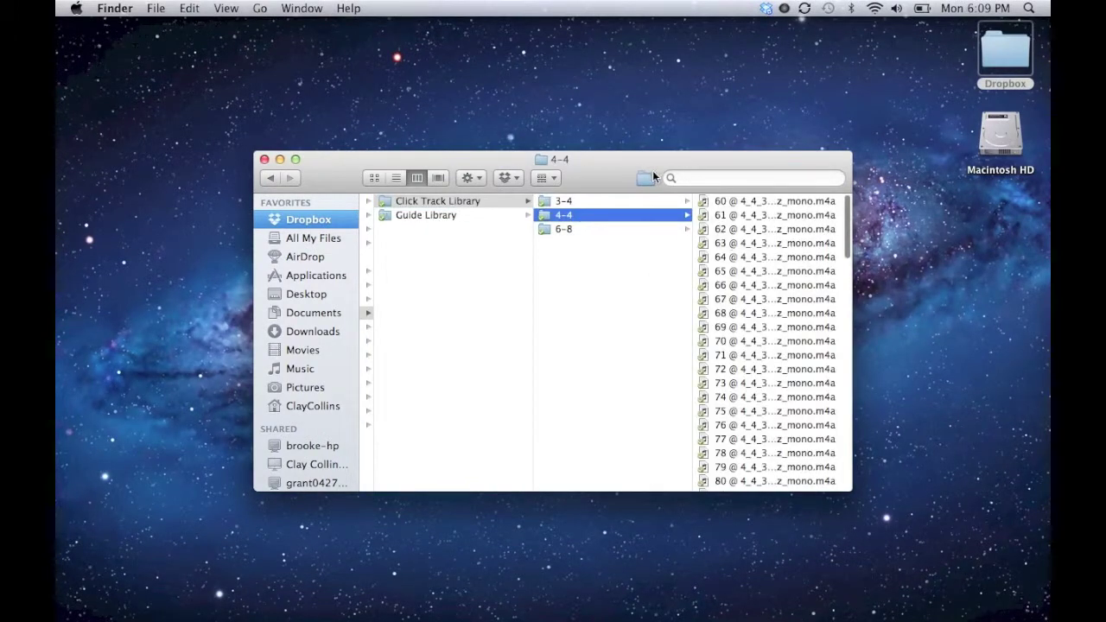
{"action": "left_click_drag", "start_coordinate": [608, 168], "coordinate": [499, 110]}
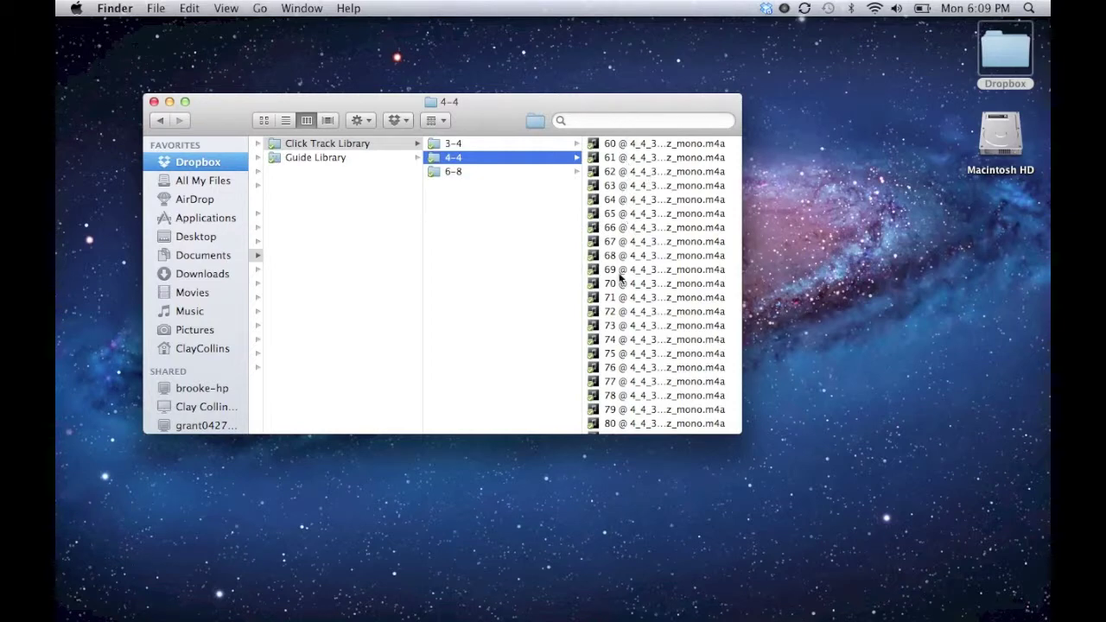
{"action": "scroll", "coordinate": [622, 334], "scroll_direction": "down", "scroll_amount": 20}
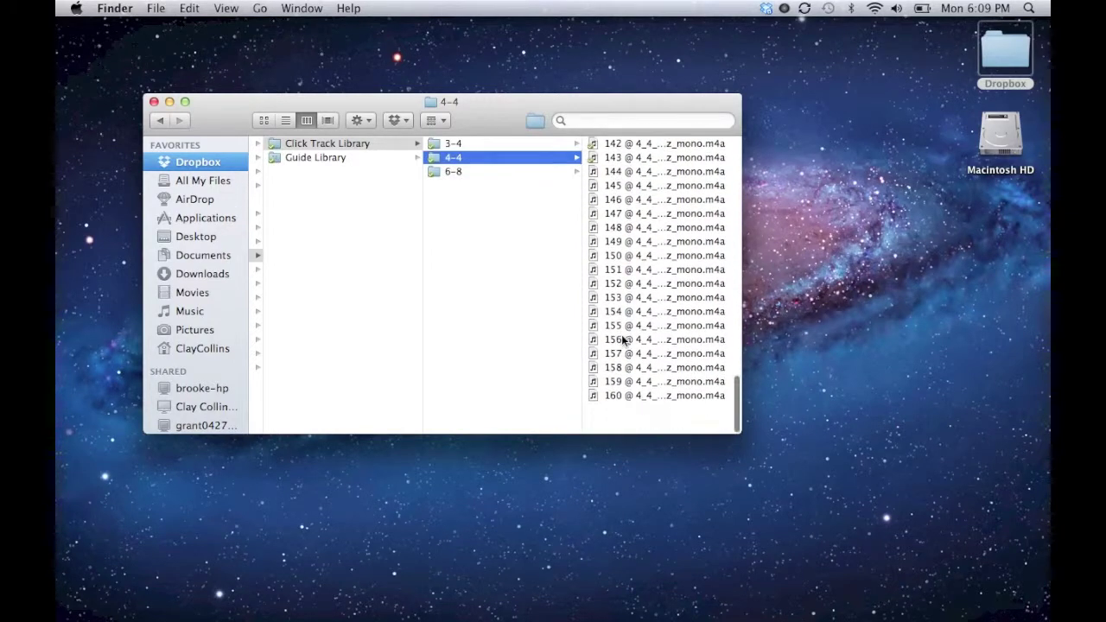
{"action": "scroll", "coordinate": [621, 334], "scroll_direction": "up", "scroll_amount": 20}
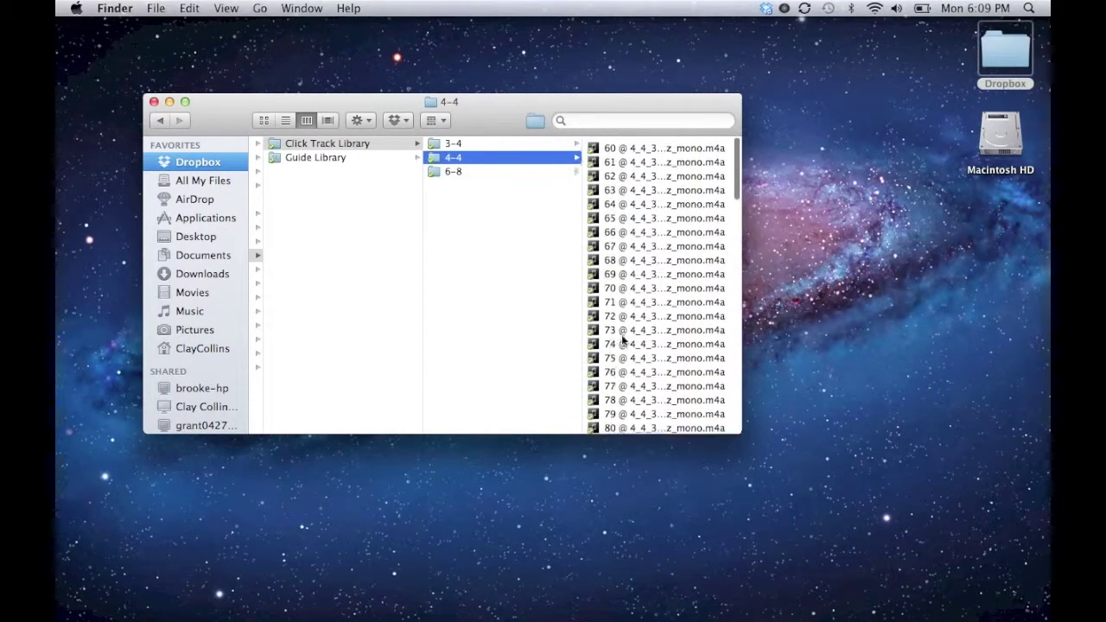
{"action": "scroll", "coordinate": [621, 337], "scroll_direction": "down", "scroll_amount": 5}
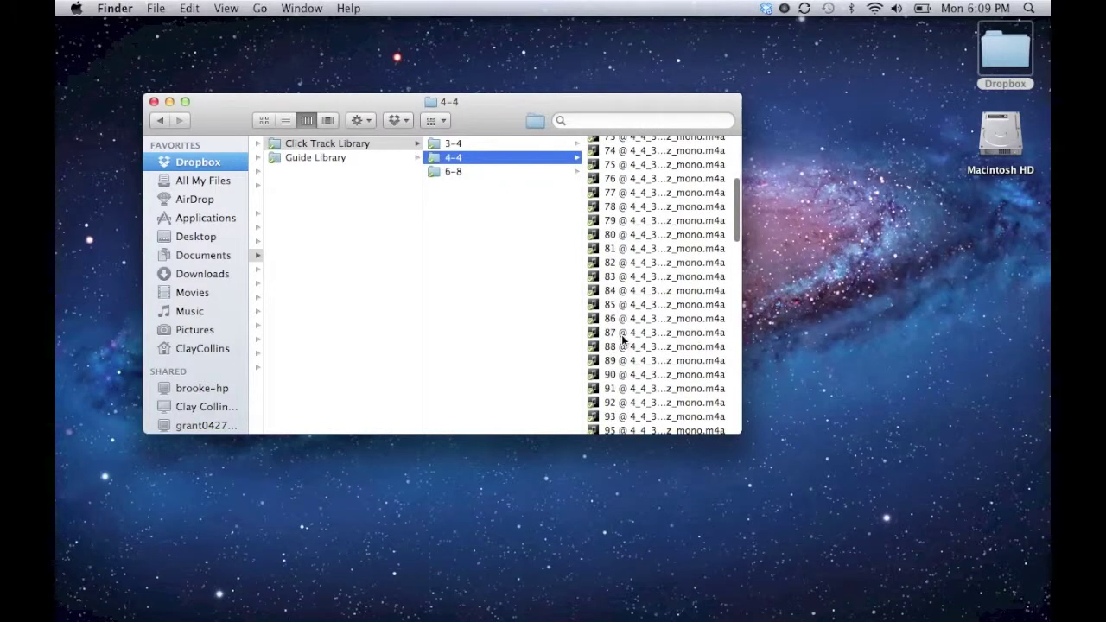
{"action": "scroll", "coordinate": [622, 336], "scroll_direction": "down", "scroll_amount": 19}
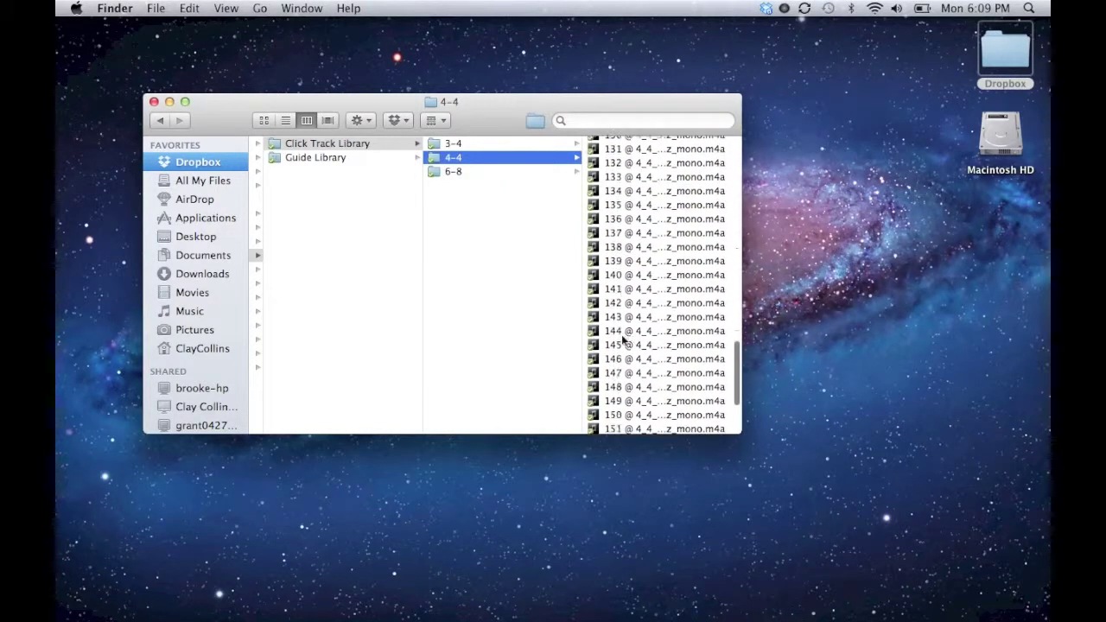
{"action": "scroll", "coordinate": [622, 334], "scroll_direction": "up", "scroll_amount": 20}
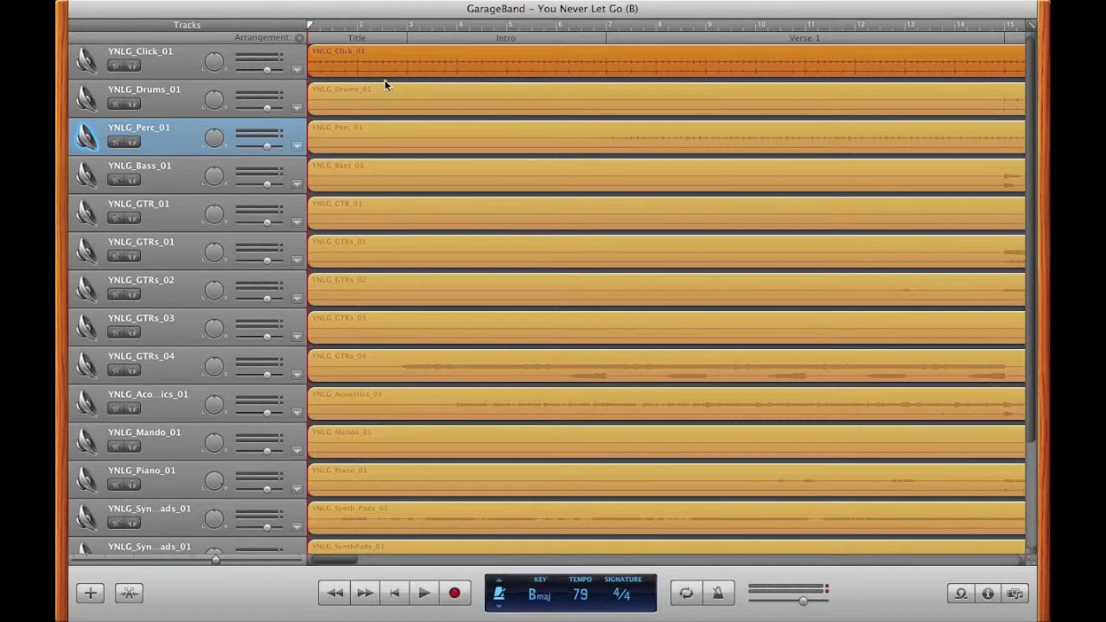
Step: Add a new real-instrument audio track and move it above YNLG_Click_01
{"action": "mouse_move", "coordinate": [367, 3]}
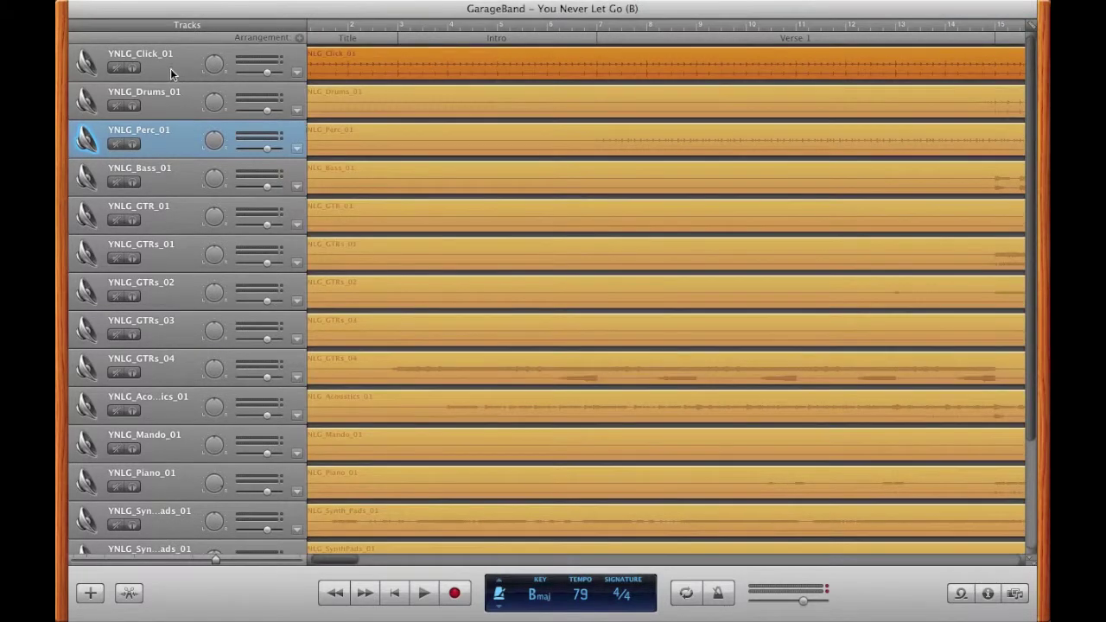
{"action": "left_click", "coordinate": [169, 66]}
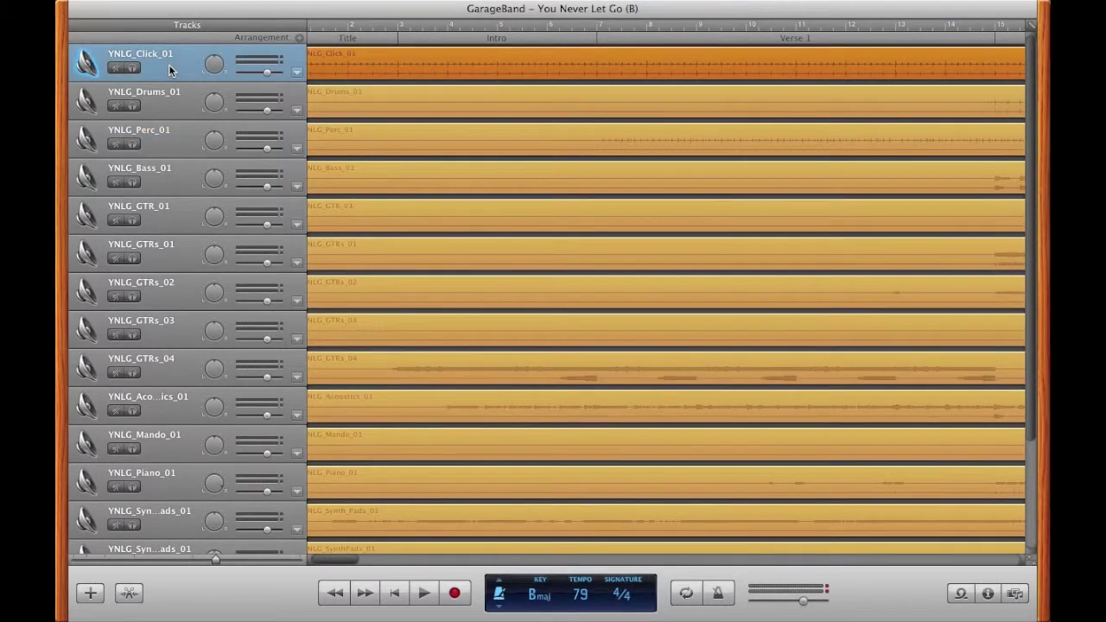
{"action": "left_click", "coordinate": [260, 8]}
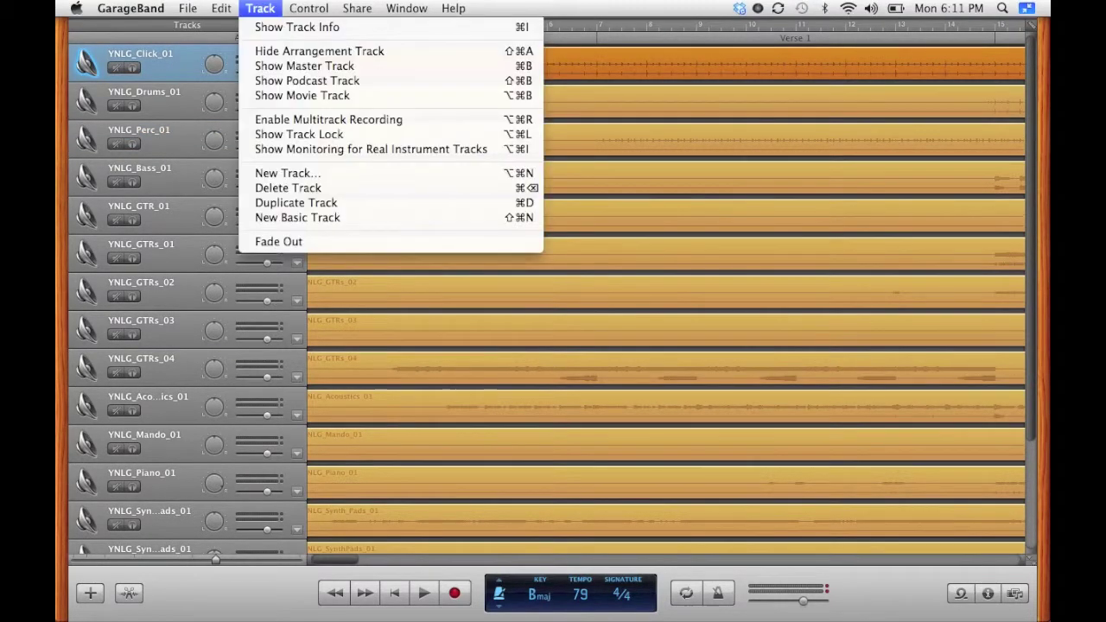
{"action": "left_click", "coordinate": [288, 173]}
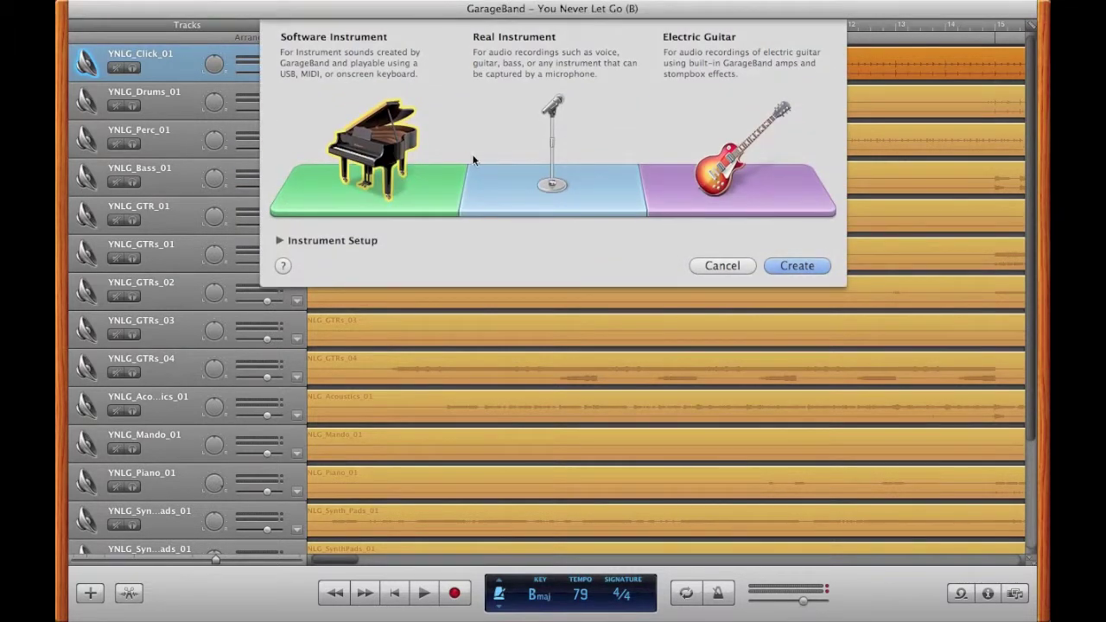
{"action": "left_click", "coordinate": [542, 143]}
{"action": "left_click", "coordinate": [790, 266]}
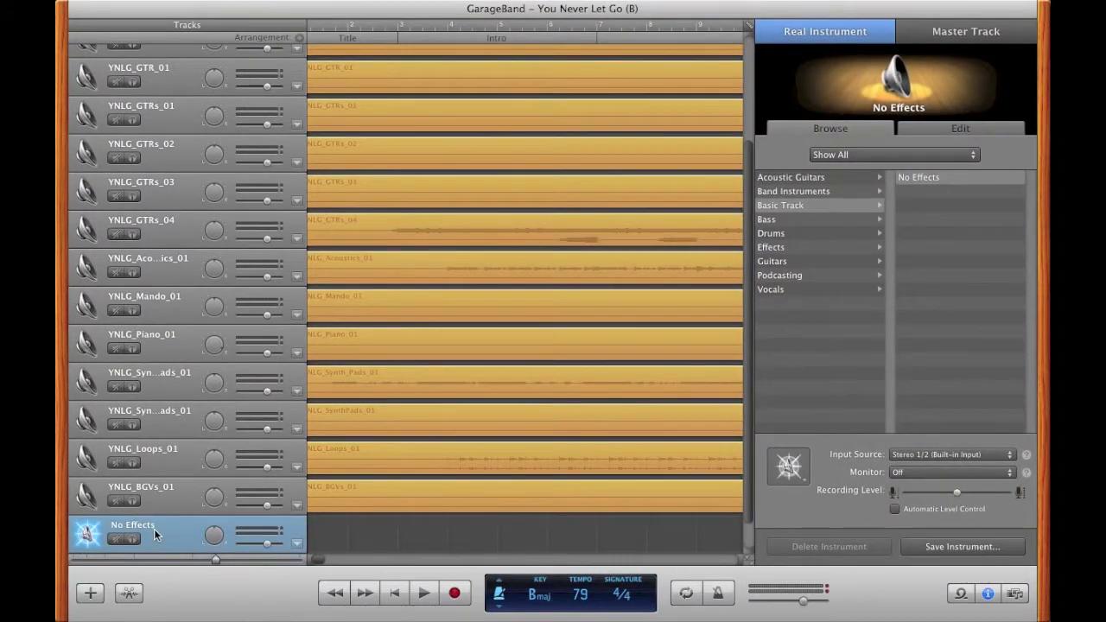
{"action": "left_click_drag", "start_coordinate": [154, 534], "coordinate": [160, 102]}
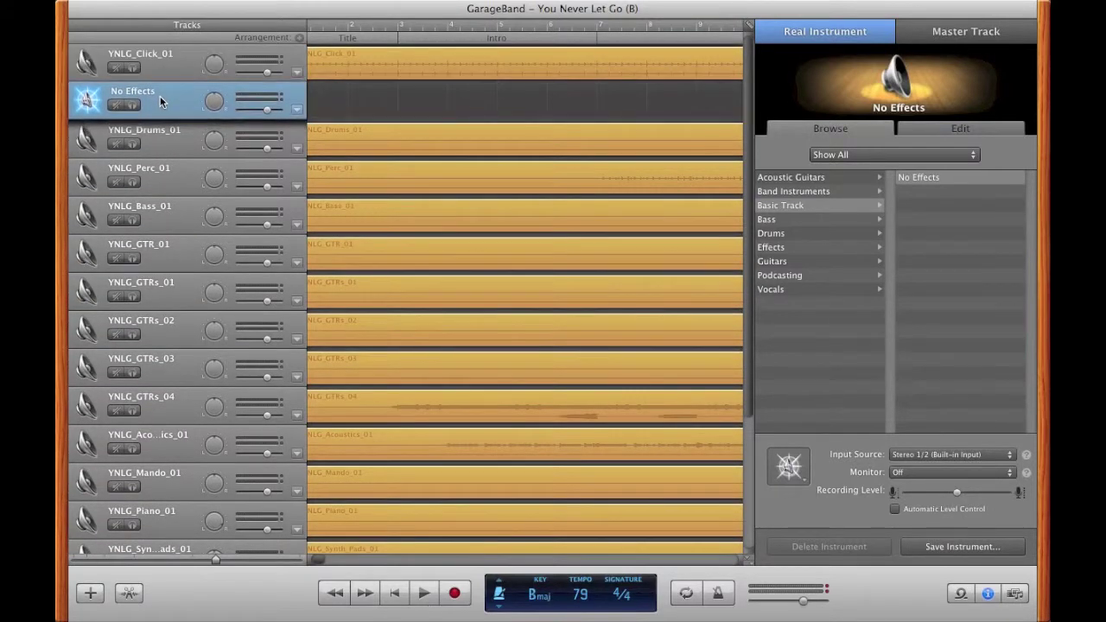
Step: Hide the Track Info pane and rename the new track 'Click'
{"action": "key", "text": "super+i"}
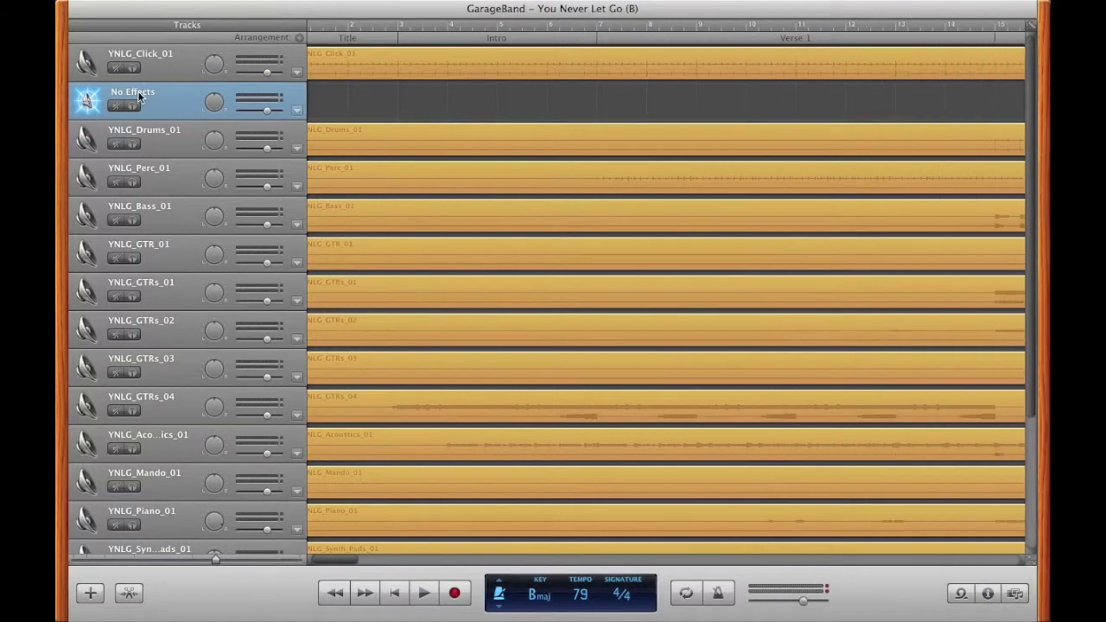
{"action": "left_click", "coordinate": [137, 95]}
{"action": "type", "text": "Click"}
{"action": "key", "text": "Return"}
{"action": "scroll", "coordinate": [383, 86], "scroll_direction": "left", "scroll_amount": 1}
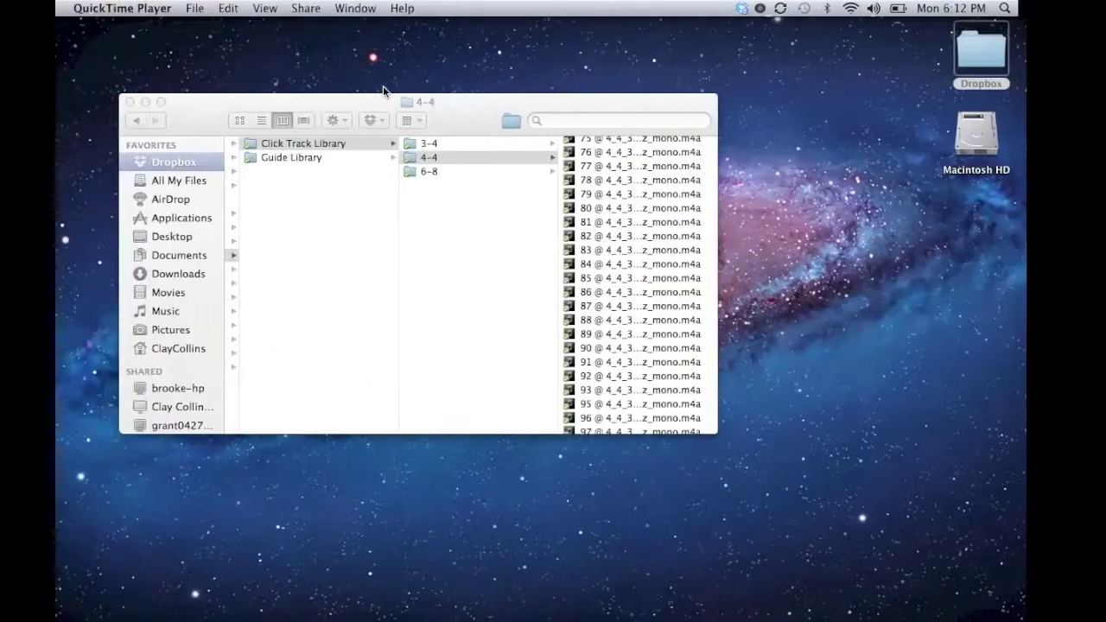
Step: Drag the 79 @ 4_4_3 click file from the 4-4 folder onto the Click track
{"action": "left_click_drag", "start_coordinate": [383, 97], "coordinate": [407, 97]}
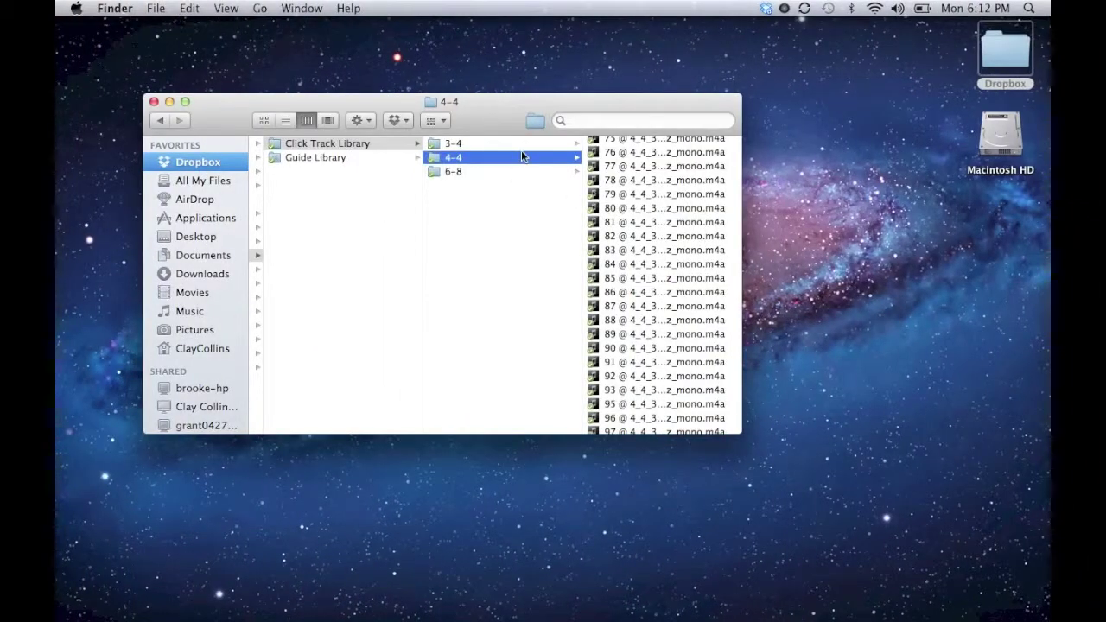
{"action": "left_click", "coordinate": [483, 177]}
{"action": "left_click", "coordinate": [478, 170]}
{"action": "left_click", "coordinate": [476, 155]}
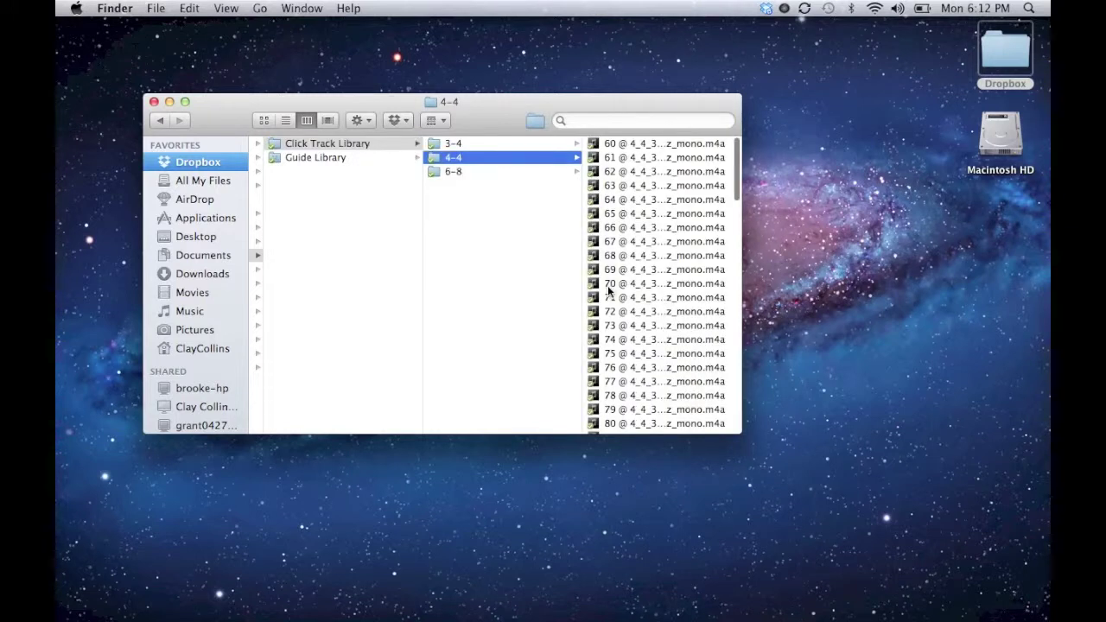
{"action": "scroll", "coordinate": [610, 286], "scroll_direction": "down", "scroll_amount": 3}
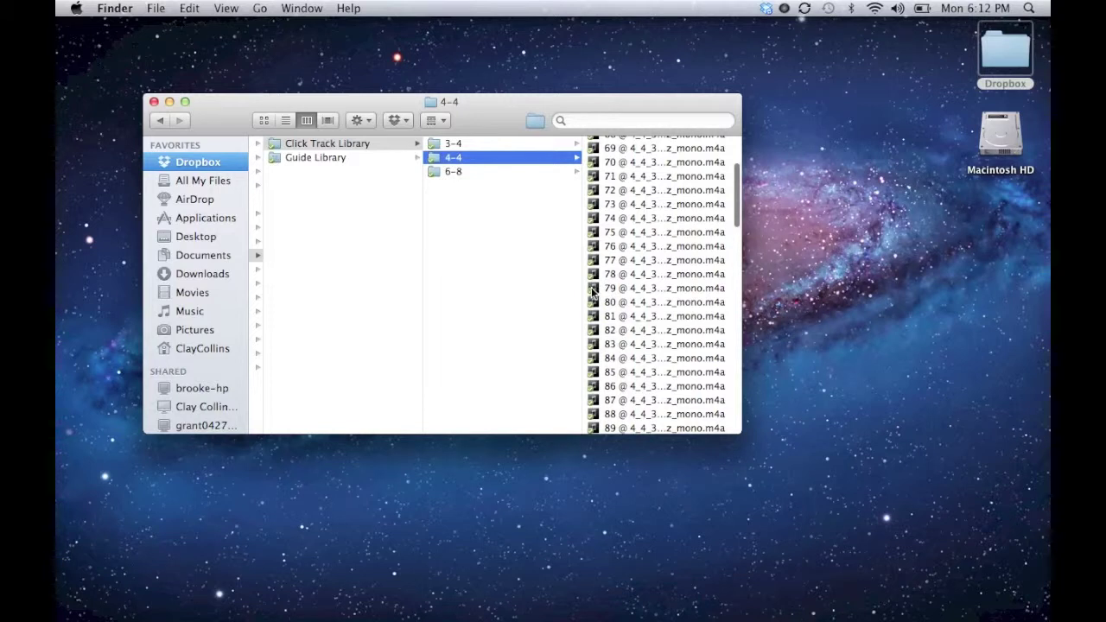
{"action": "left_click_drag", "start_coordinate": [642, 296], "coordinate": [959, 298]}
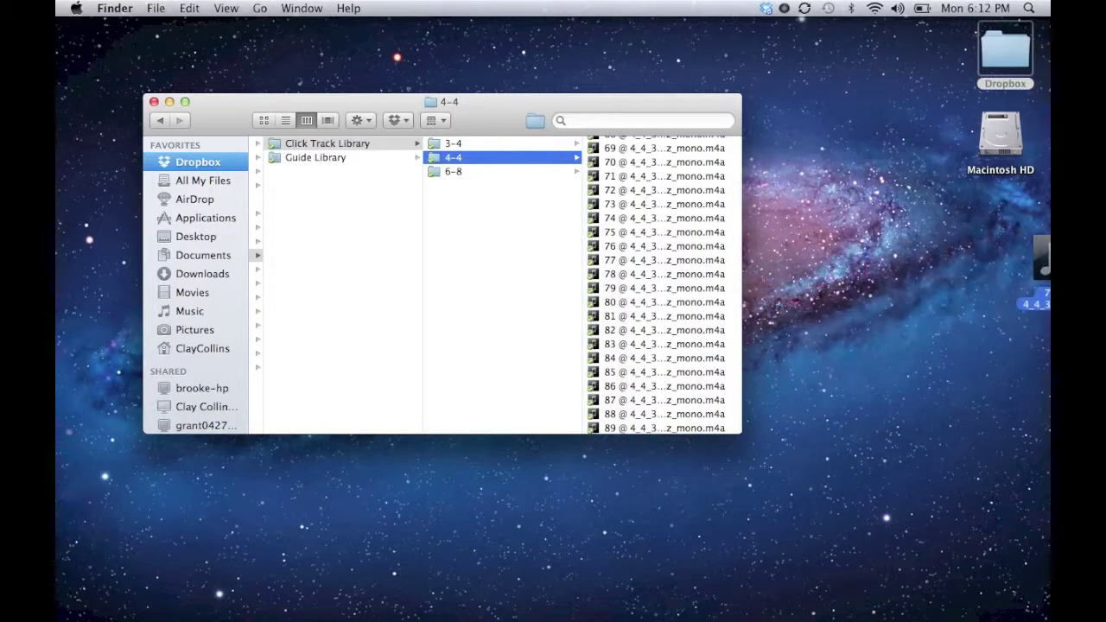
{"action": "left_click_drag", "start_coordinate": [1046, 277], "coordinate": [357, 97]}
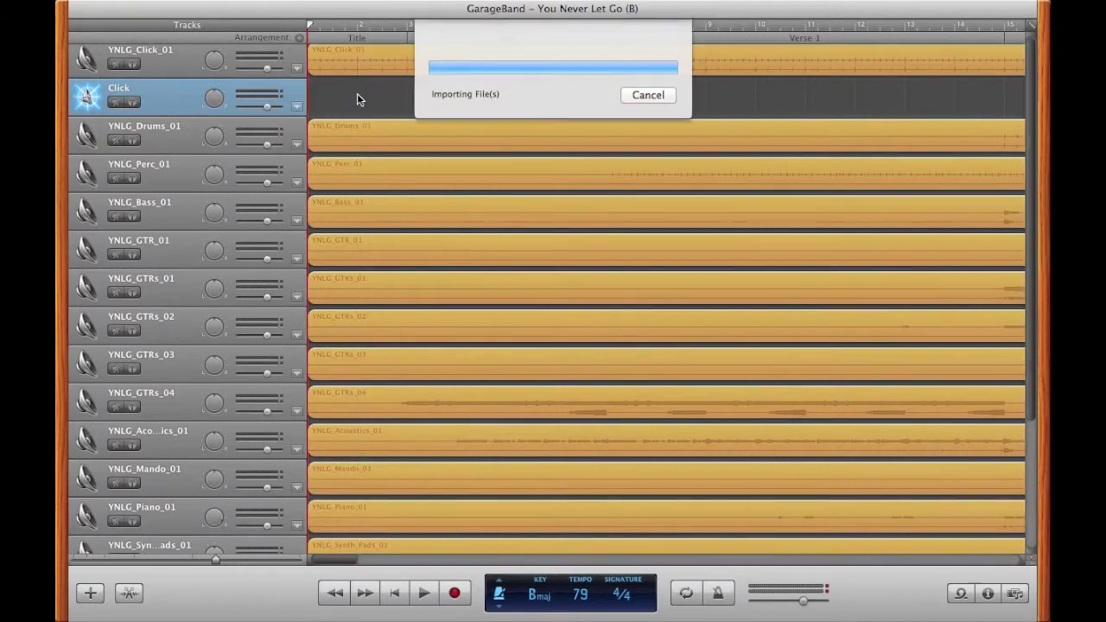
Step: Move the imported click region so it starts at bar 1
{"action": "left_click_drag", "start_coordinate": [403, 99], "coordinate": [354, 101]}
{"action": "scroll", "coordinate": [464, 116], "scroll_direction": "right", "scroll_amount": 15}
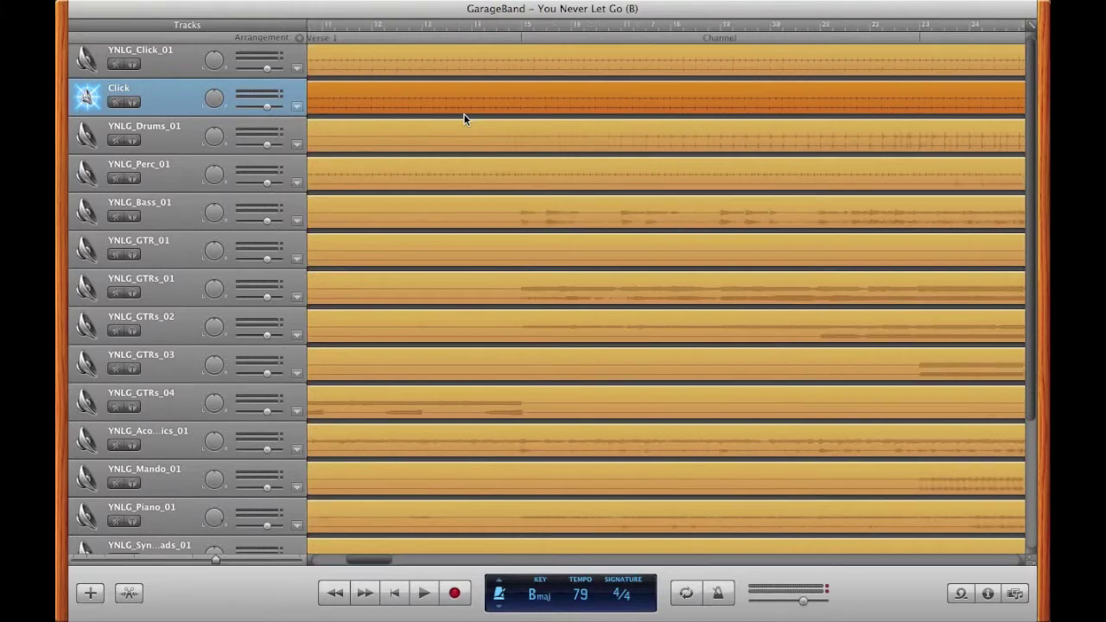
{"action": "scroll", "coordinate": [464, 119], "scroll_direction": "right", "scroll_amount": 15}
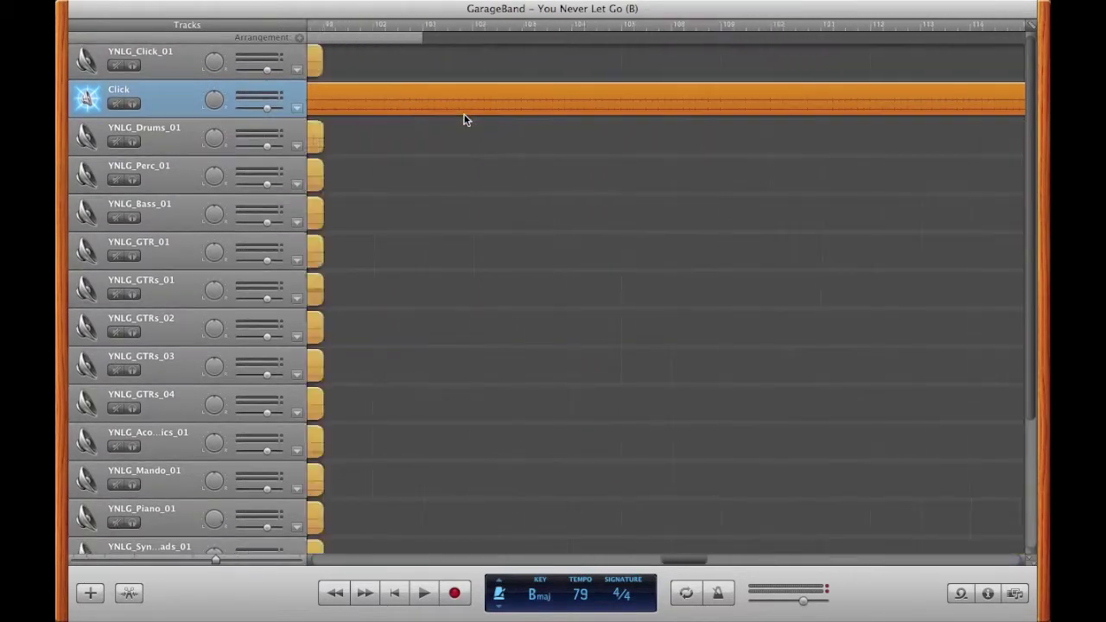
{"action": "scroll", "coordinate": [464, 118], "scroll_direction": "left", "scroll_amount": 5}
{"action": "scroll", "coordinate": [463, 118], "scroll_direction": "left", "scroll_amount": 3}
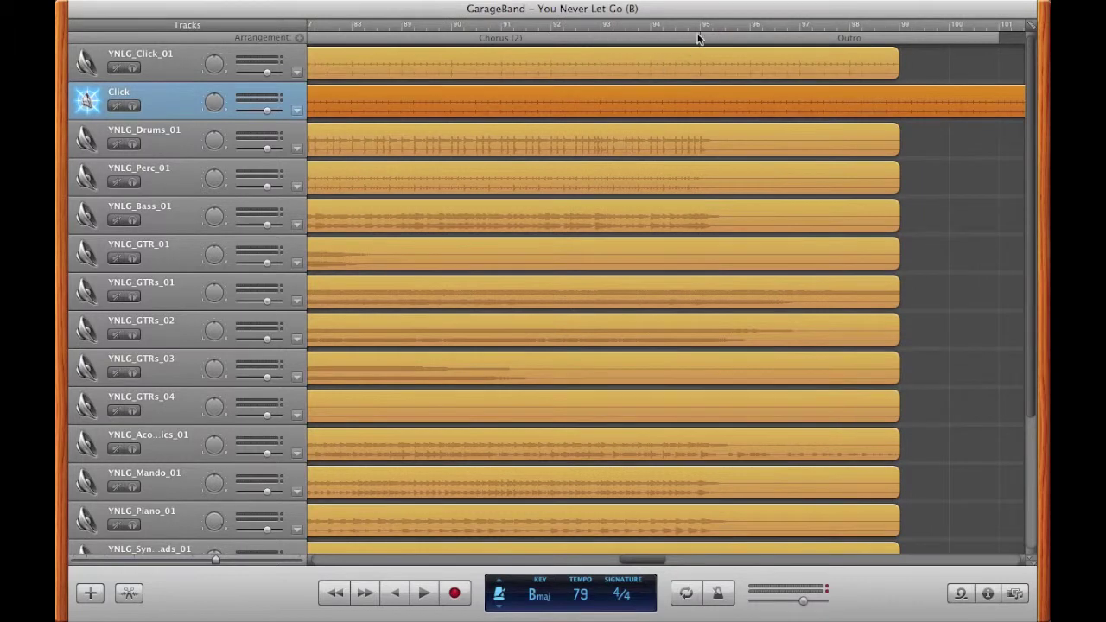
Step: Split the click region where the other tracks end and delete the leftover tail
{"action": "left_click", "coordinate": [701, 26]}
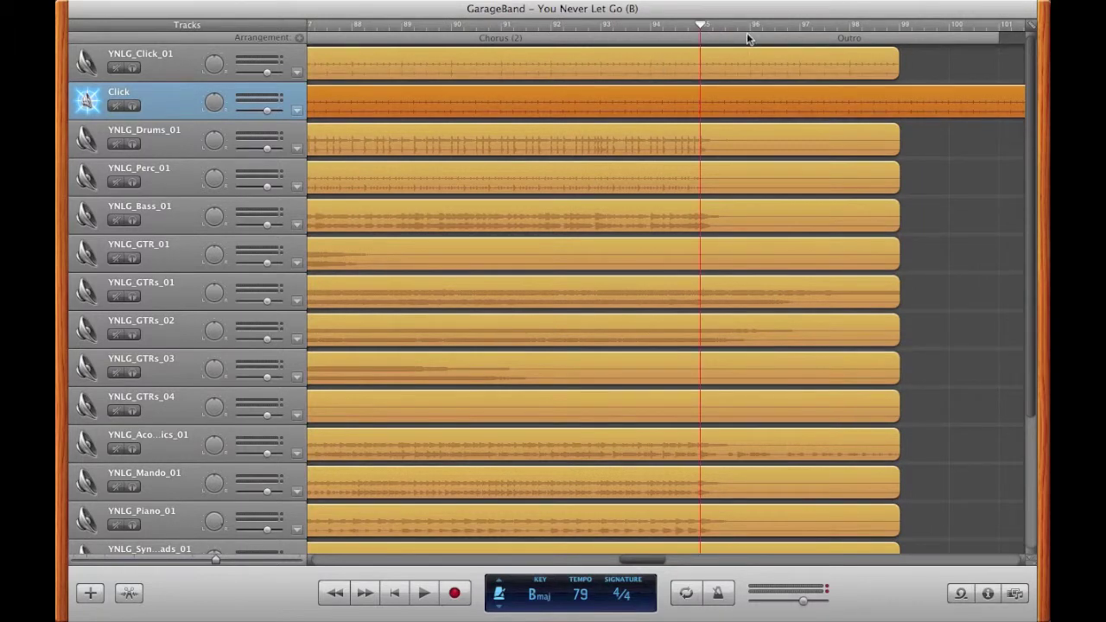
{"action": "left_click", "coordinate": [899, 26]}
{"action": "scroll", "coordinate": [698, 106], "scroll_direction": "right", "scroll_amount": 3}
{"action": "scroll", "coordinate": [699, 107], "scroll_direction": "right", "scroll_amount": 3}
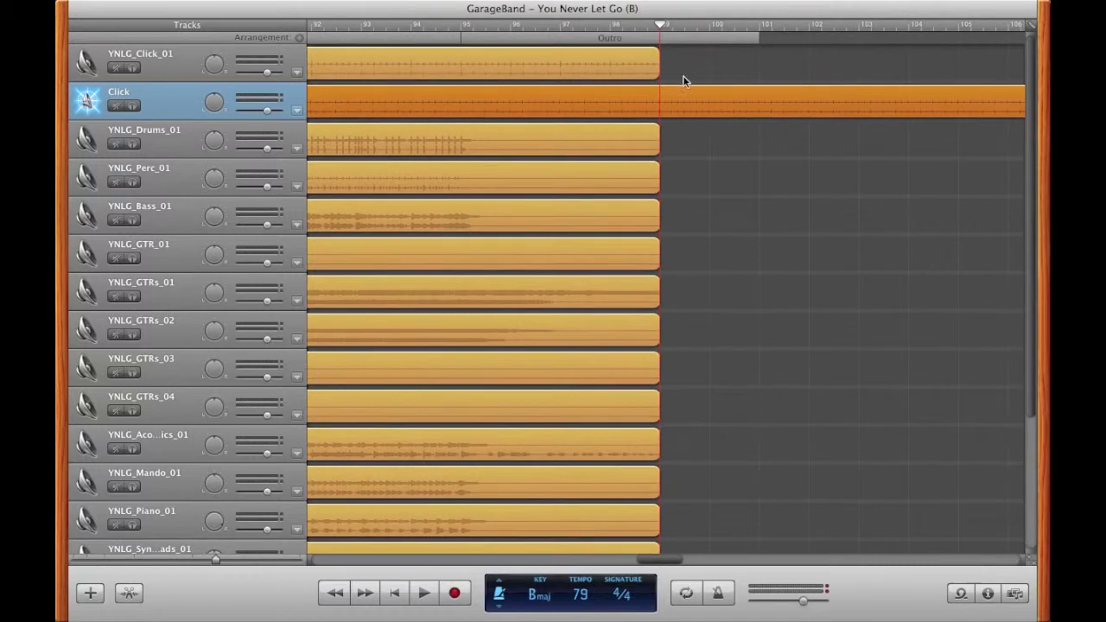
{"action": "mouse_move", "coordinate": [667, 1]}
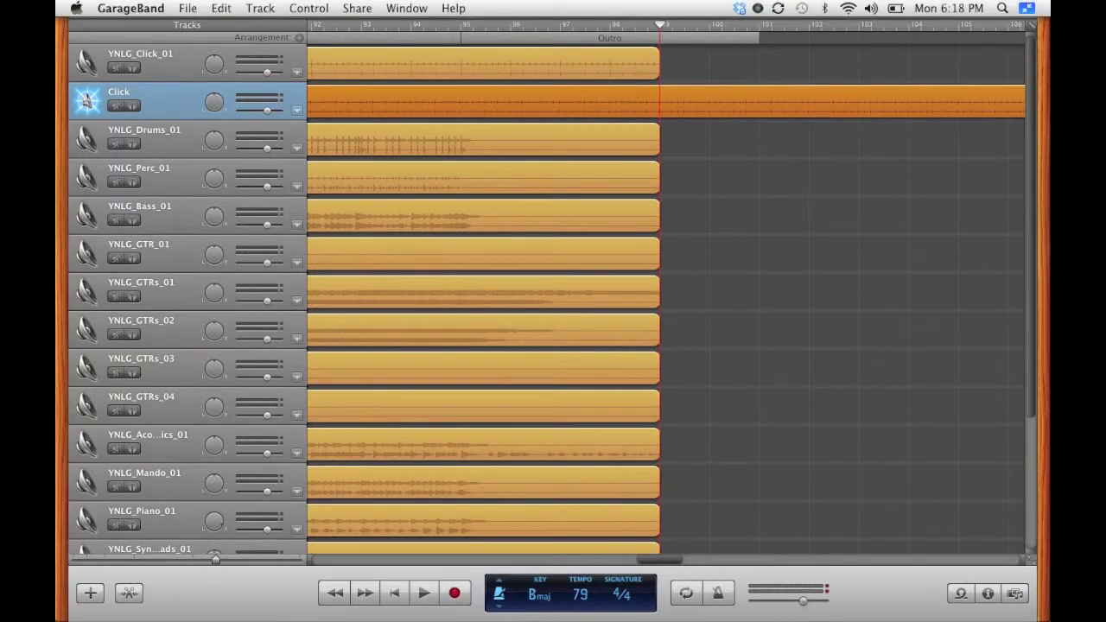
{"action": "left_click", "coordinate": [258, 8]}
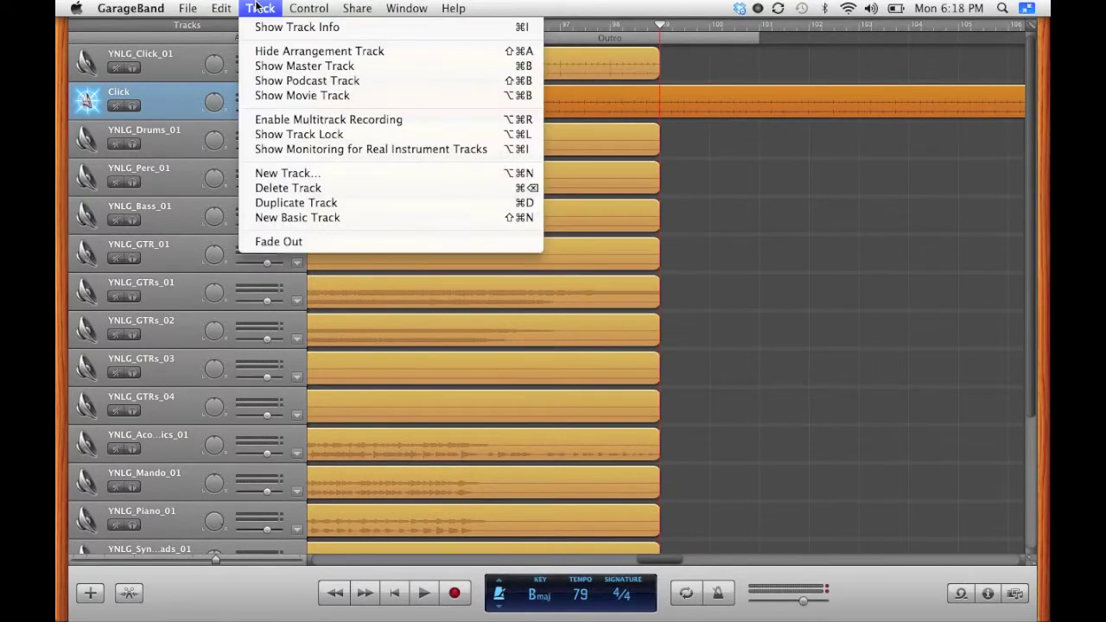
{"action": "mouse_move", "coordinate": [221, 8]}
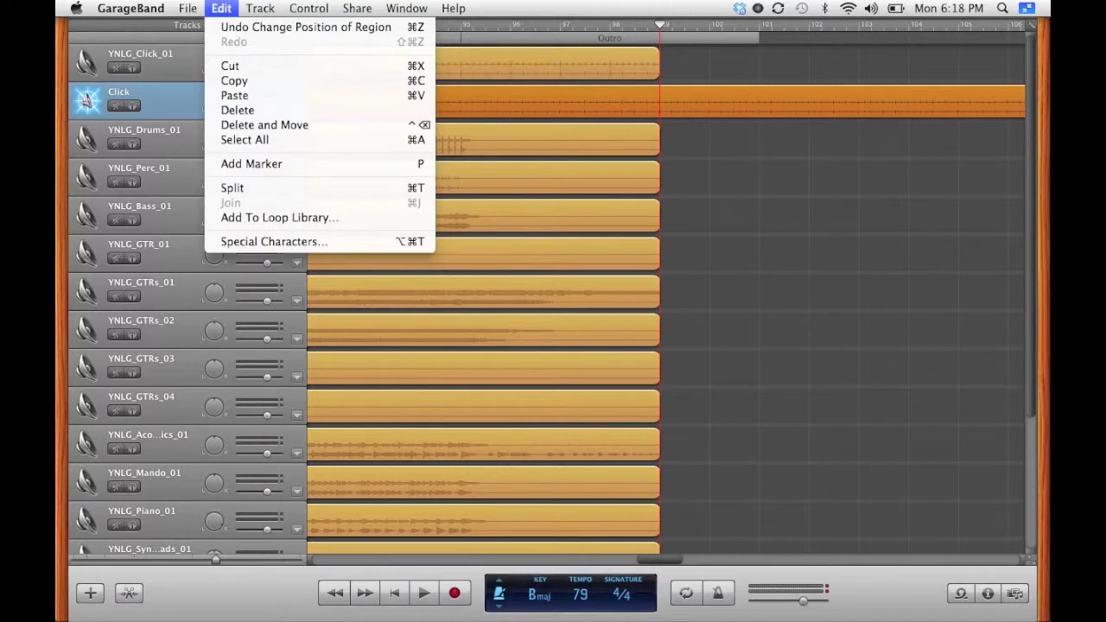
{"action": "left_click", "coordinate": [264, 188]}
{"action": "left_click", "coordinate": [728, 96]}
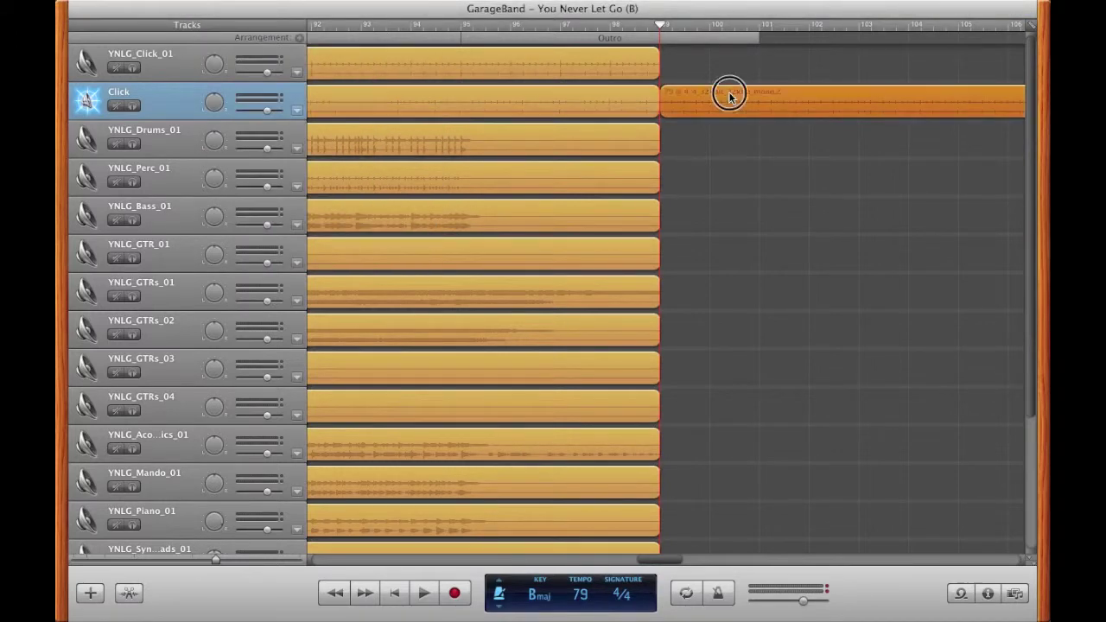
{"action": "key", "text": "Delete"}
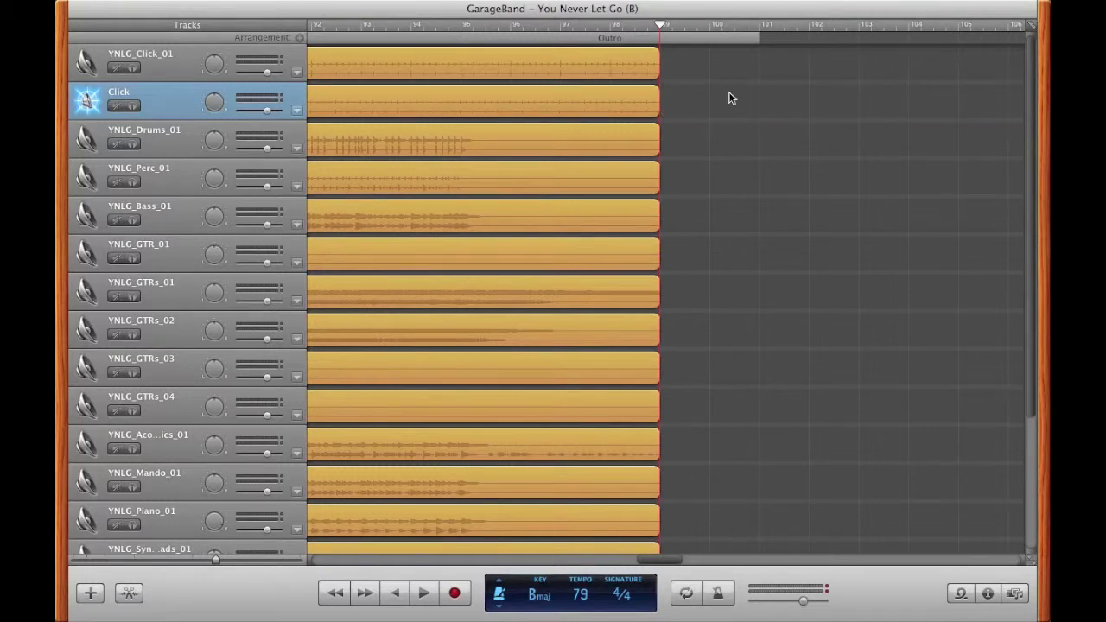
{"action": "scroll", "coordinate": [728, 93], "scroll_direction": "right", "scroll_amount": 15}
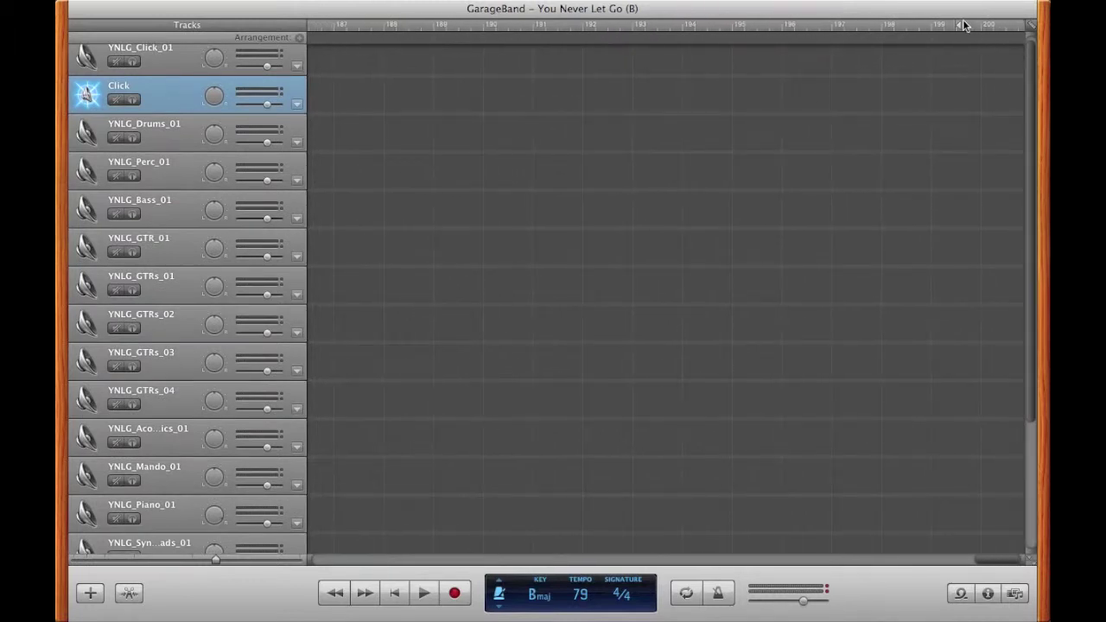
{"action": "mouse_move", "coordinate": [962, 24]}
{"action": "left_mouse_down"}
{"action": "mouse_move", "coordinate": [333, 173]}
{"action": "mouse_move", "coordinate": [228, 182]}
{"action": "mouse_move", "coordinate": [547, 177]}
{"action": "mouse_move", "coordinate": [677, 146]}
{"action": "mouse_move", "coordinate": [691, 61]}
{"action": "left_mouse_up"}
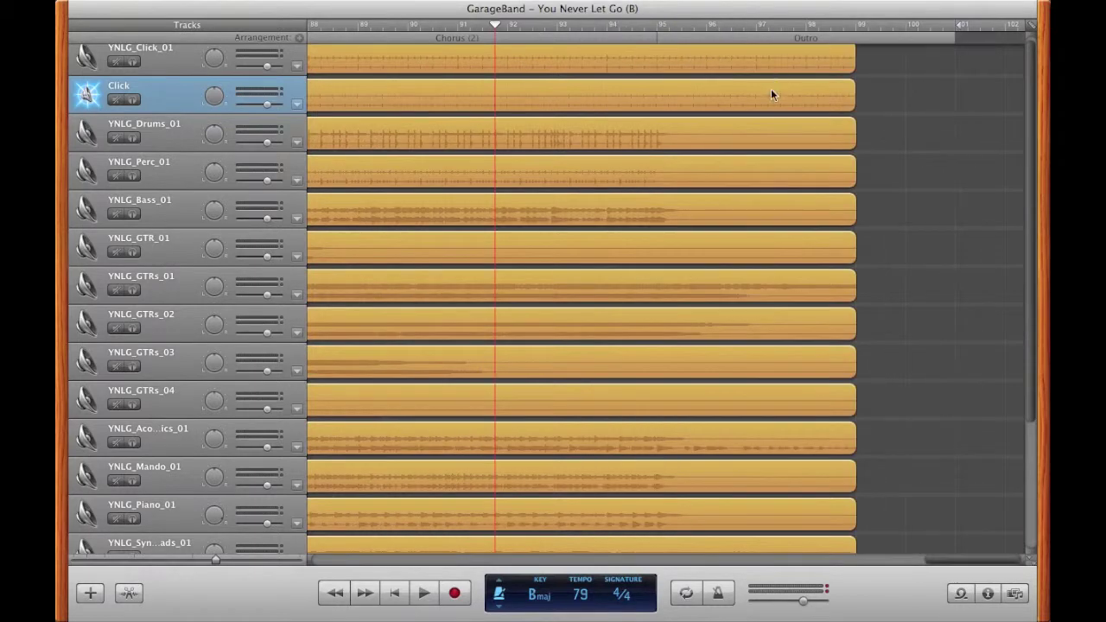
{"action": "scroll", "coordinate": [771, 88], "scroll_direction": "up", "scroll_amount": 2}
Step: Show the Master Track via the Track menu
{"action": "mouse_move", "coordinate": [318, 7]}
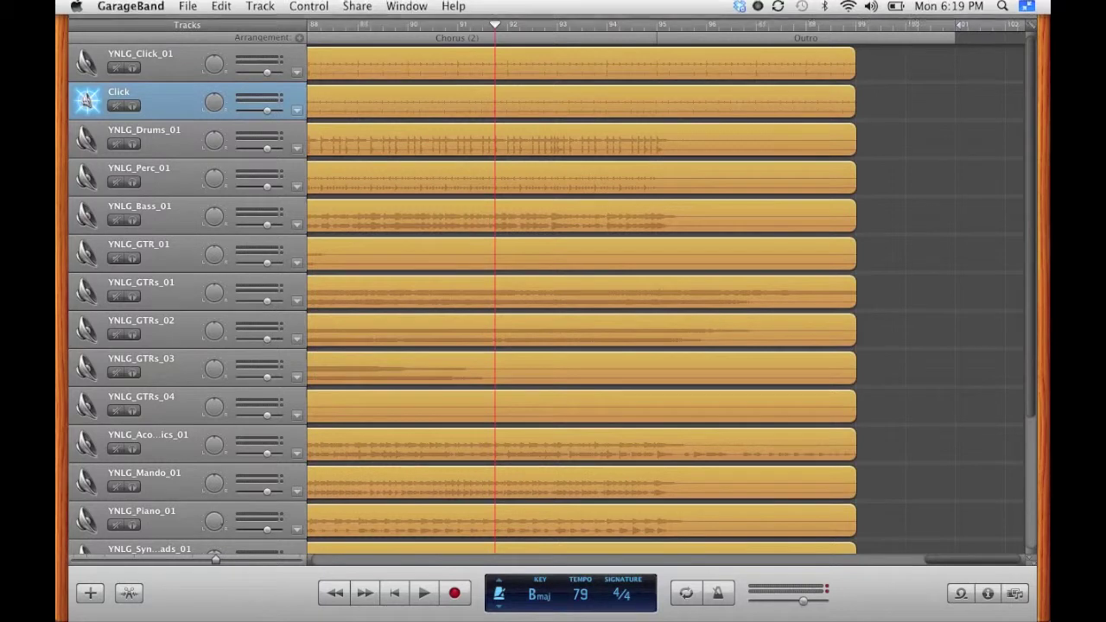
{"action": "left_click", "coordinate": [260, 8]}
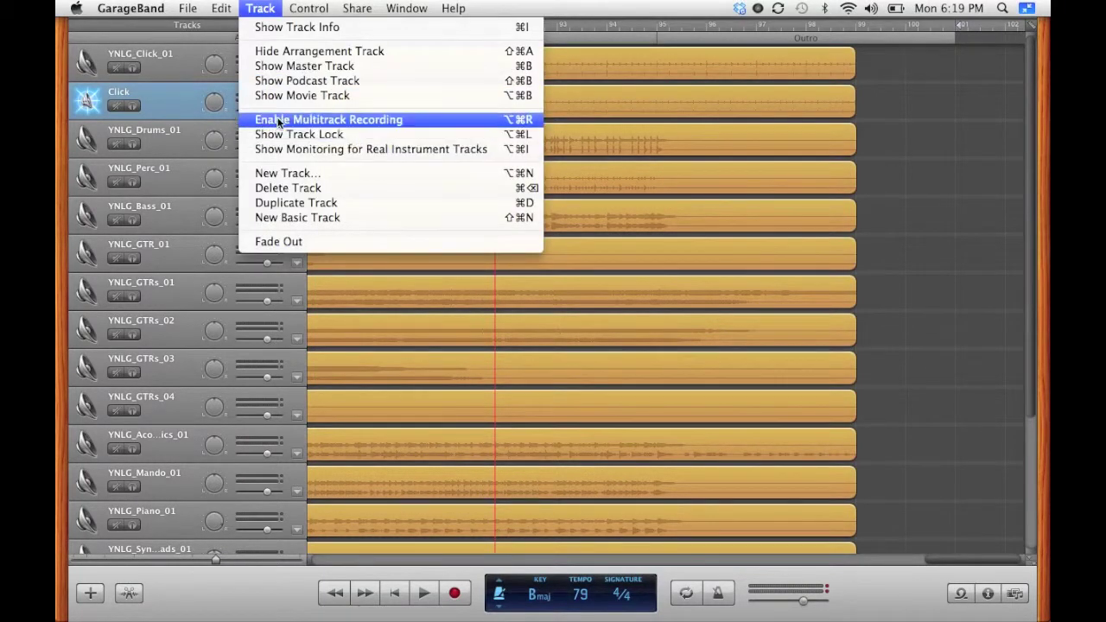
{"action": "left_click", "coordinate": [283, 70]}
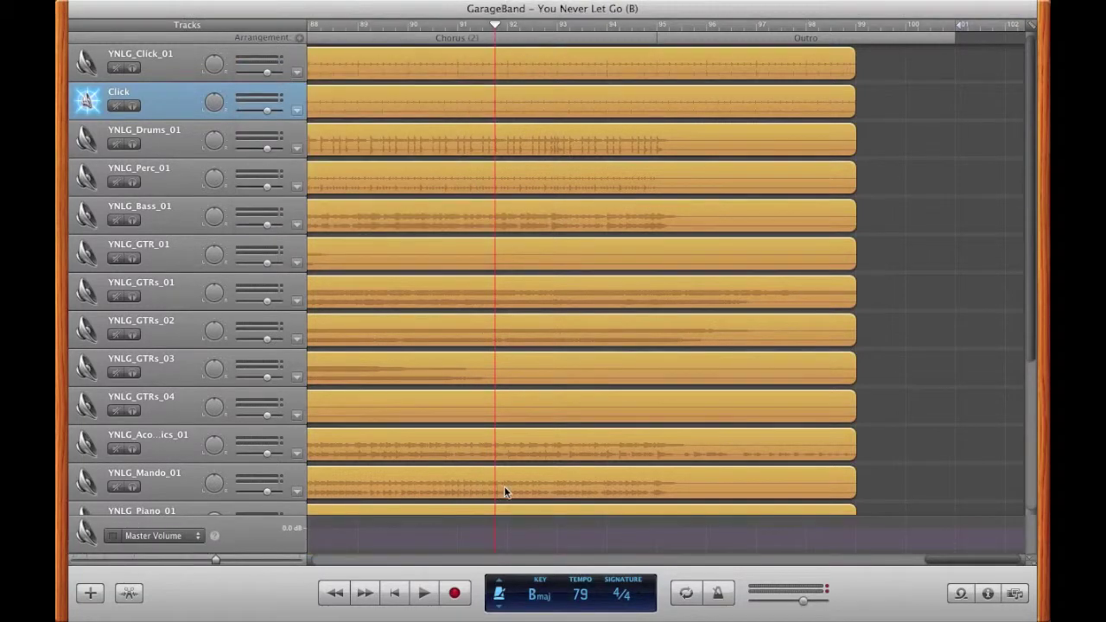
Step: Add master volume points from 0 dB at bar 95 down to -144 dB at the song's end
{"action": "left_click", "coordinate": [658, 24]}
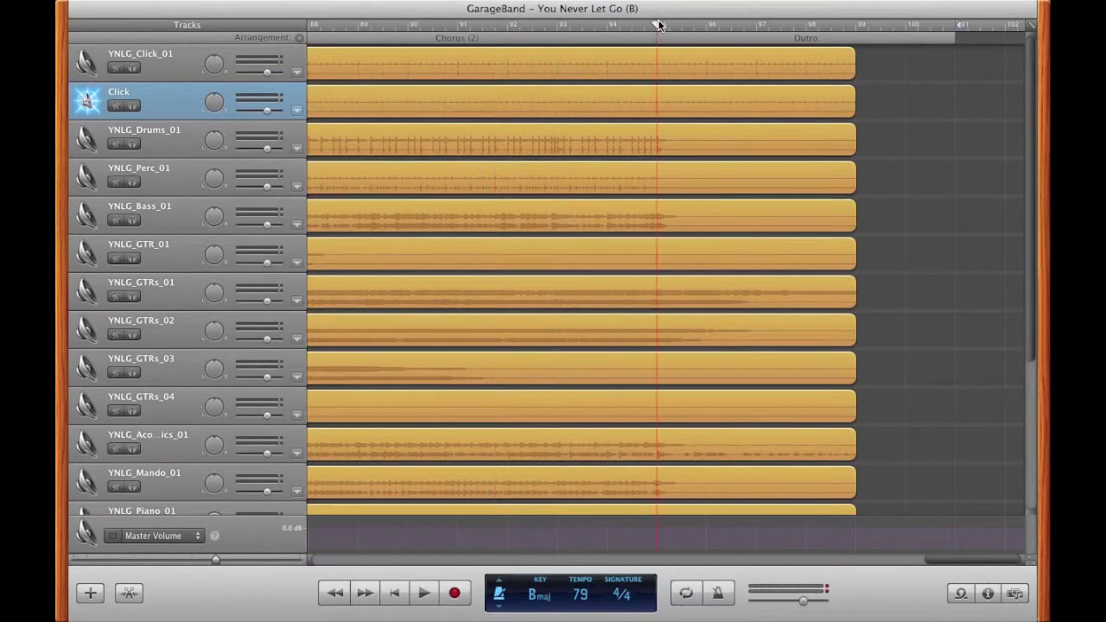
{"action": "left_click", "coordinate": [658, 534]}
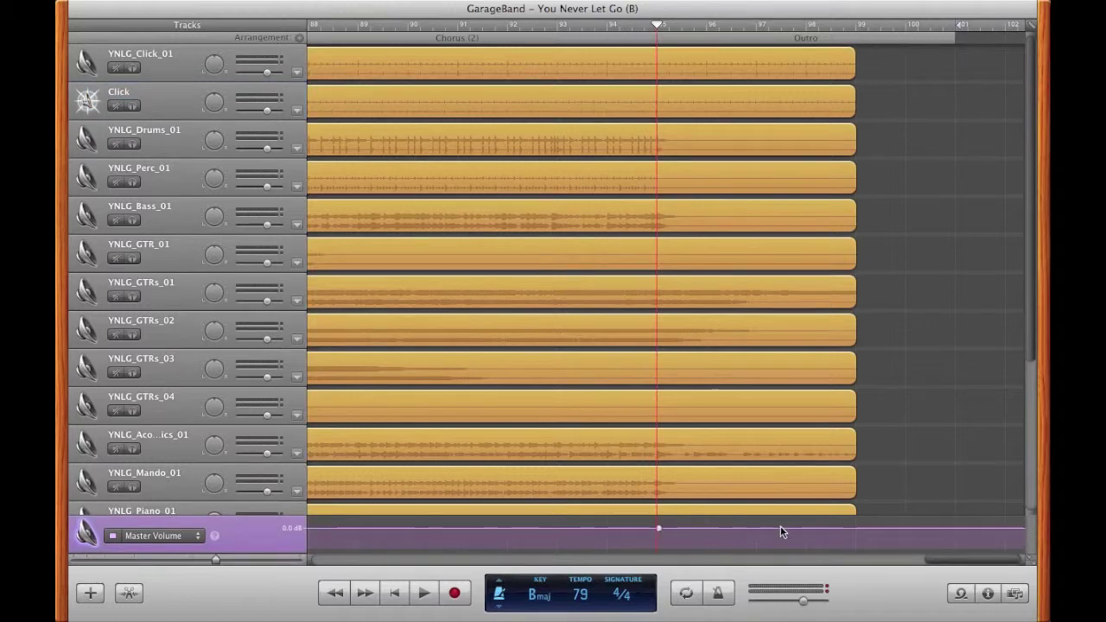
{"action": "left_click", "coordinate": [845, 529]}
{"action": "left_click_drag", "start_coordinate": [845, 531], "coordinate": [856, 566]}
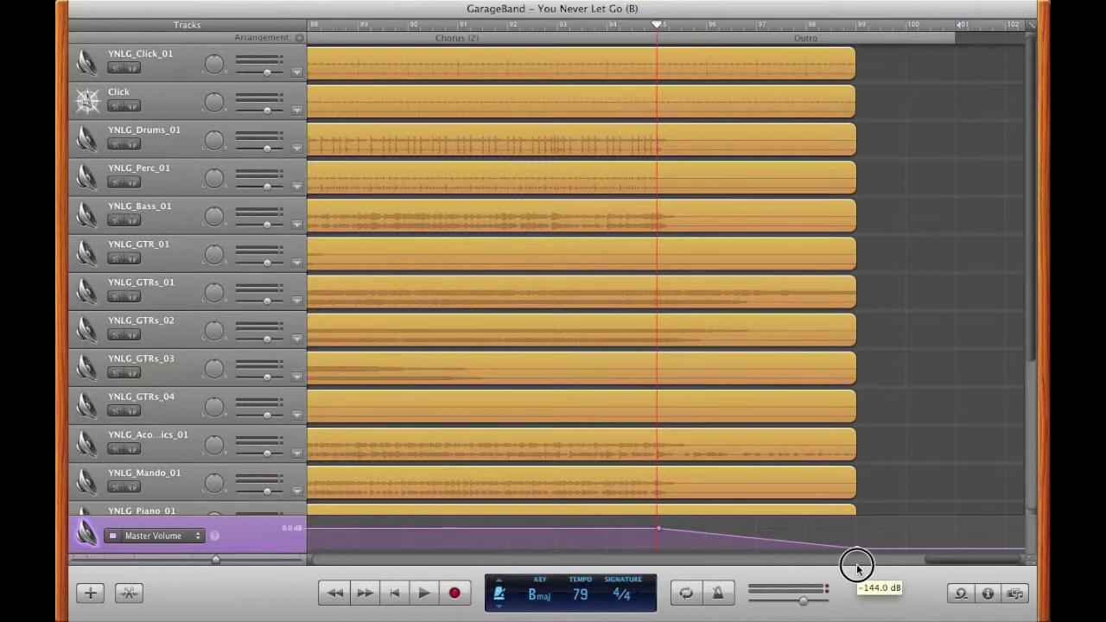
{"action": "left_click", "coordinate": [659, 529]}
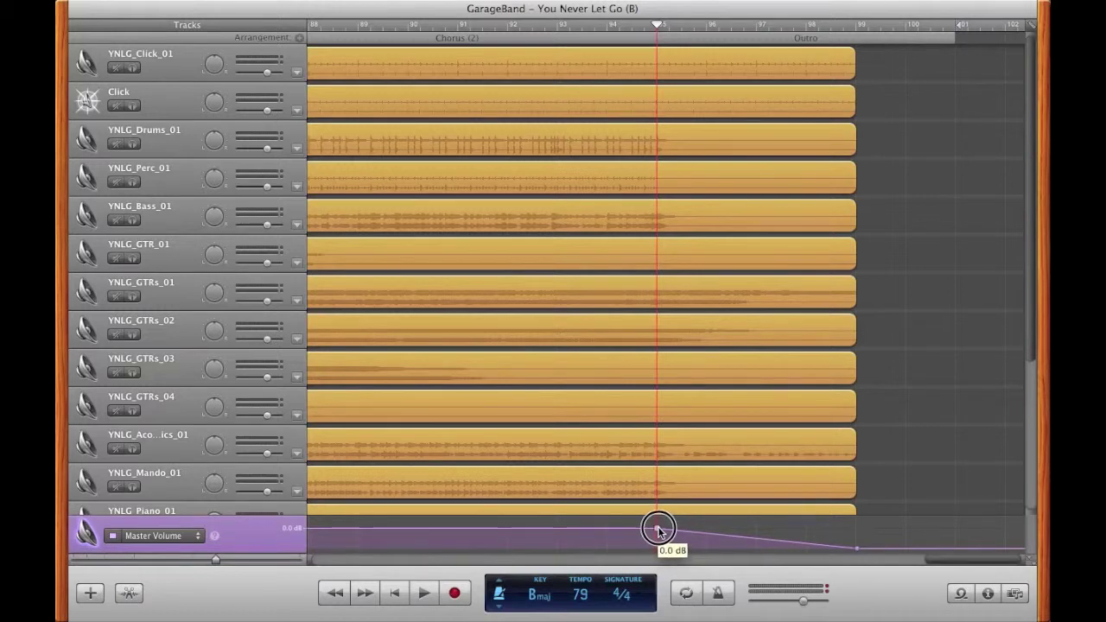
{"action": "scroll", "coordinate": [662, 533], "scroll_direction": "left", "scroll_amount": 10}
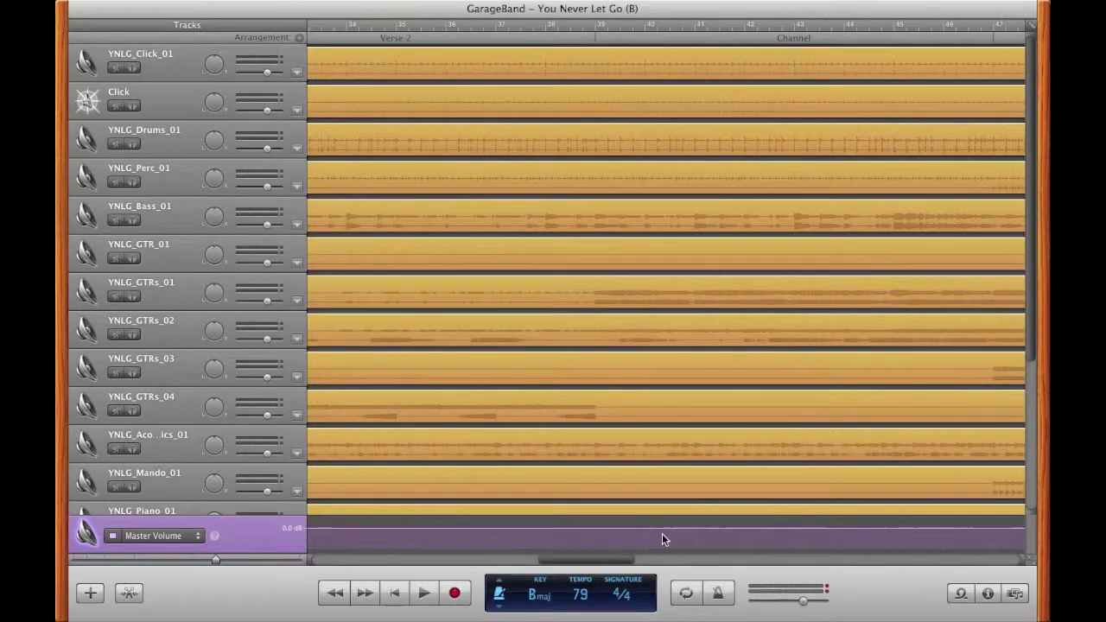
{"action": "scroll", "coordinate": [662, 533], "scroll_direction": "left", "scroll_amount": 6}
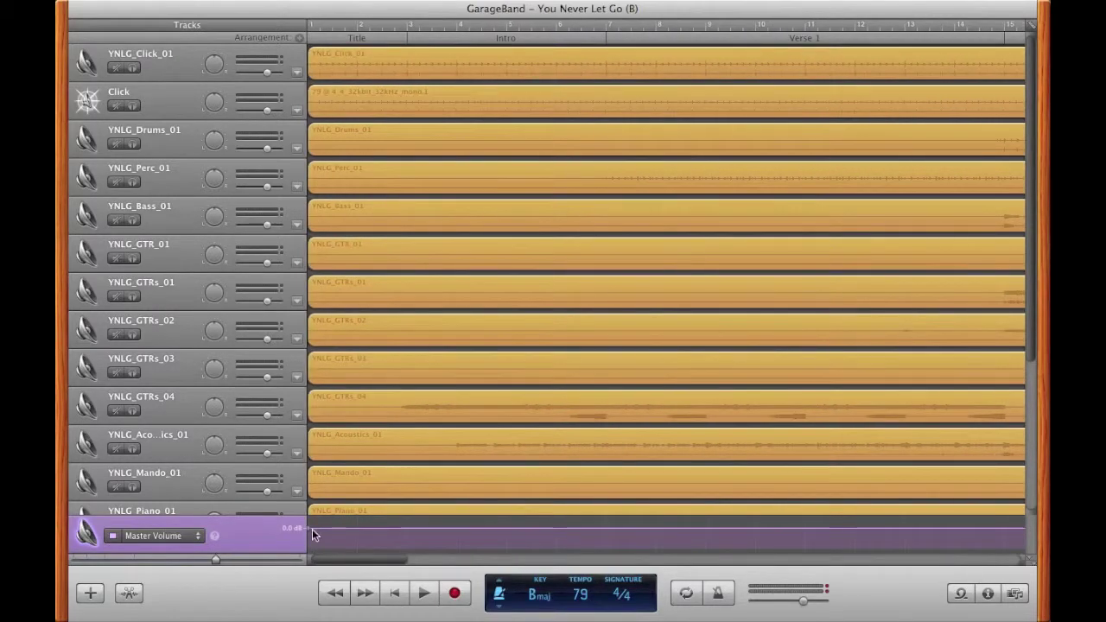
{"action": "scroll", "coordinate": [428, 525], "scroll_direction": "right", "scroll_amount": 7}
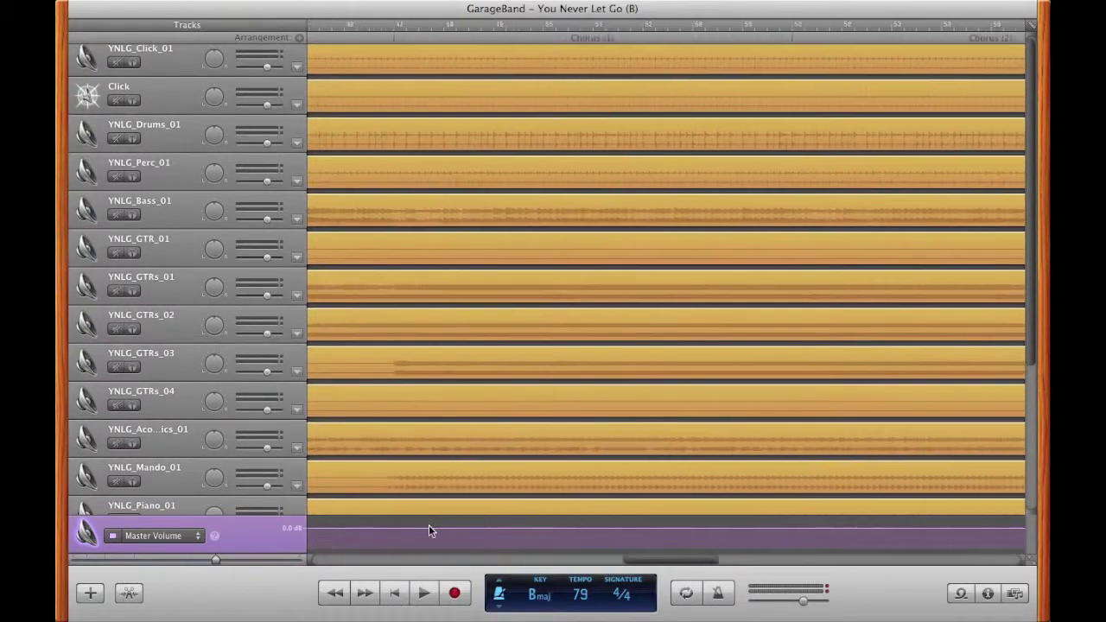
{"action": "scroll", "coordinate": [428, 524], "scroll_direction": "right", "scroll_amount": 8}
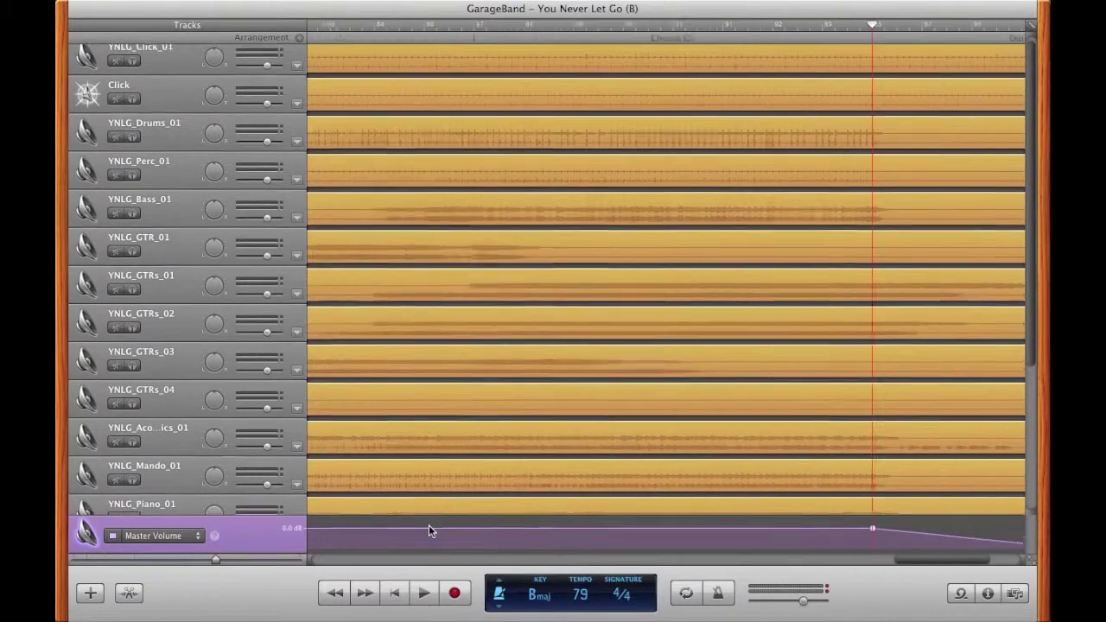
{"action": "scroll", "coordinate": [429, 531], "scroll_direction": "right", "scroll_amount": 3}
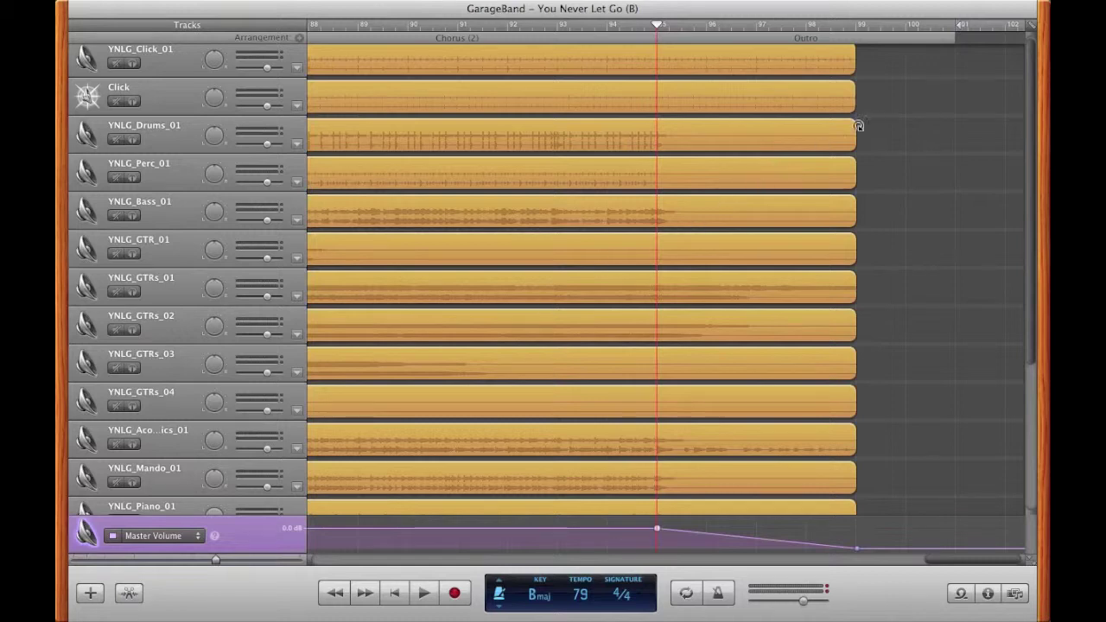
{"action": "scroll", "coordinate": [813, 209], "scroll_direction": "up", "scroll_amount": 1}
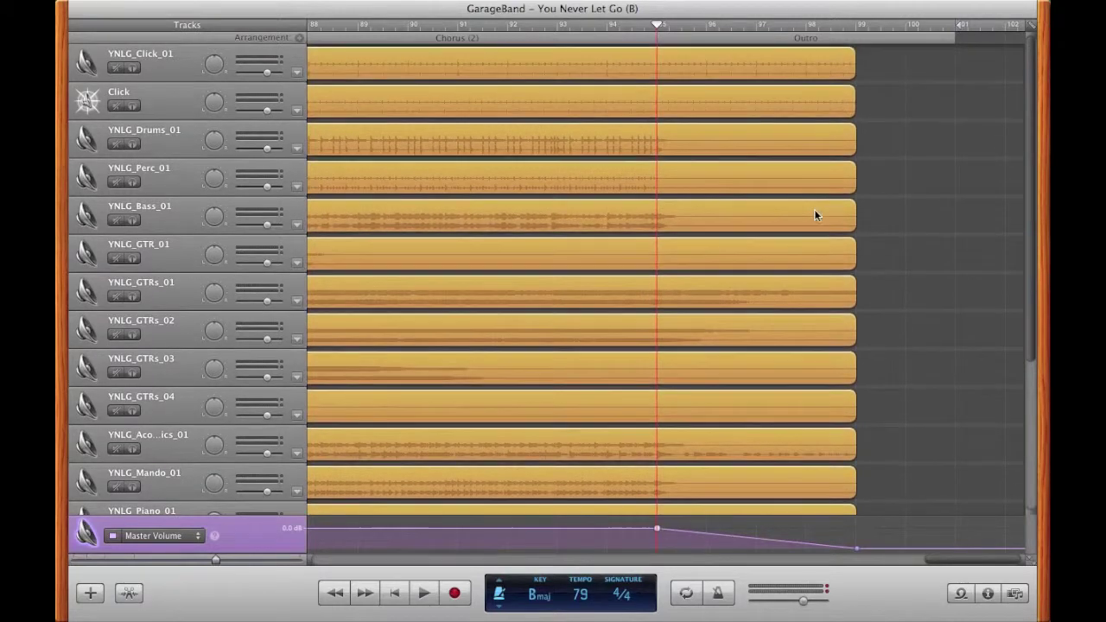